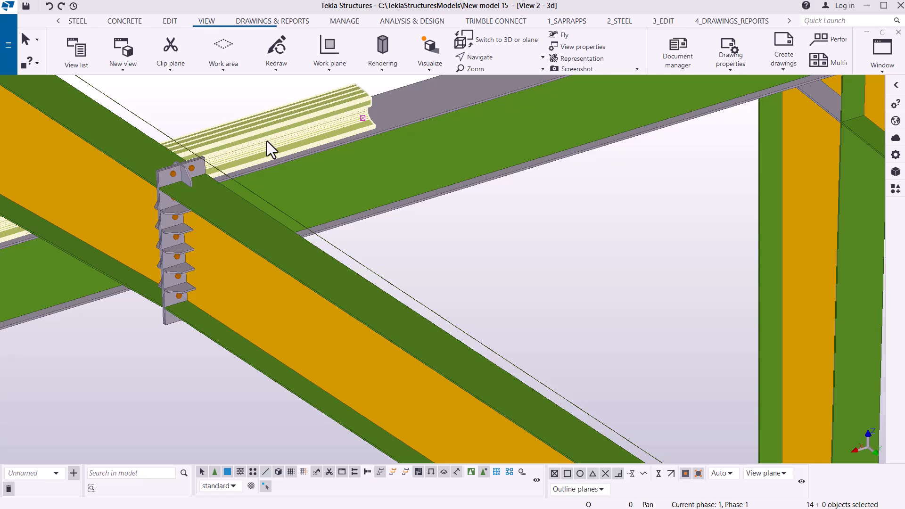
# Copy the selected rail parts linearly along the runway beams with dX -6065.00, dY and dZ 0.00, and 13 copies.
pyautogui.scroll(-4, 259, 140)
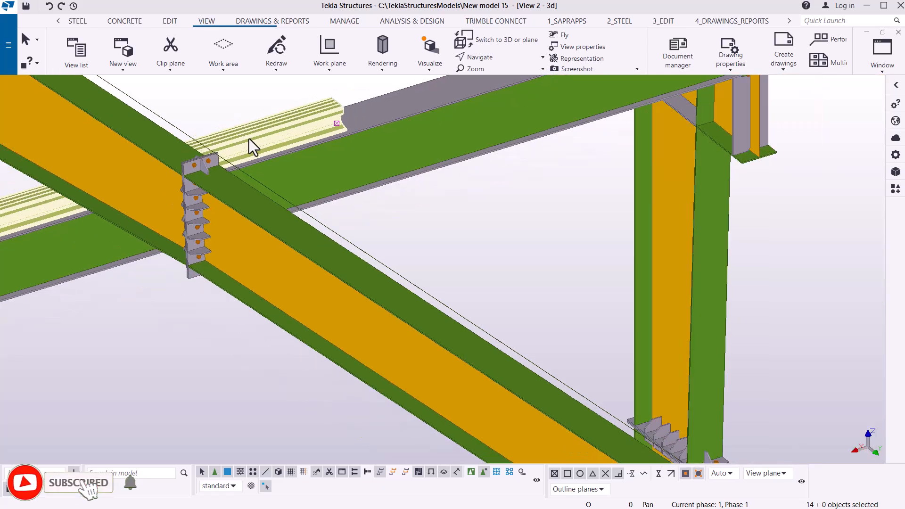
pyautogui.scroll(-5, 231, 135)
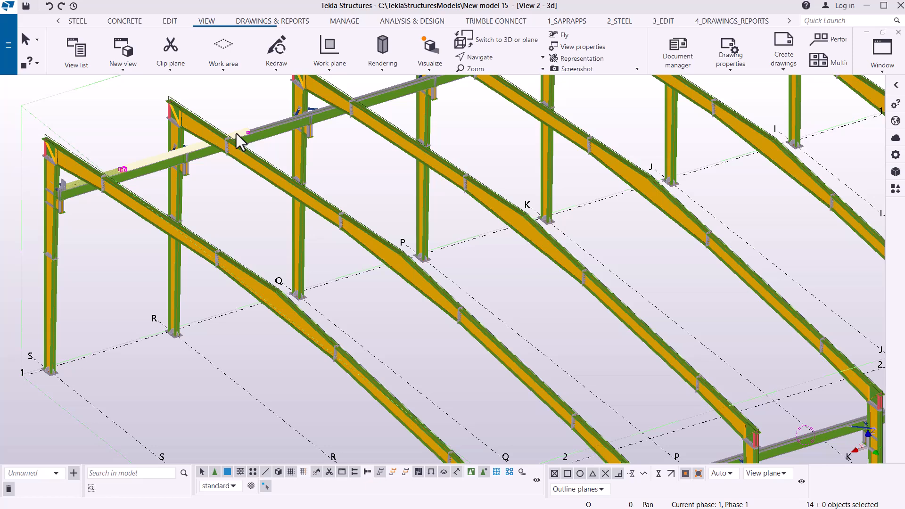
pyautogui.scroll(-5, 236, 134)
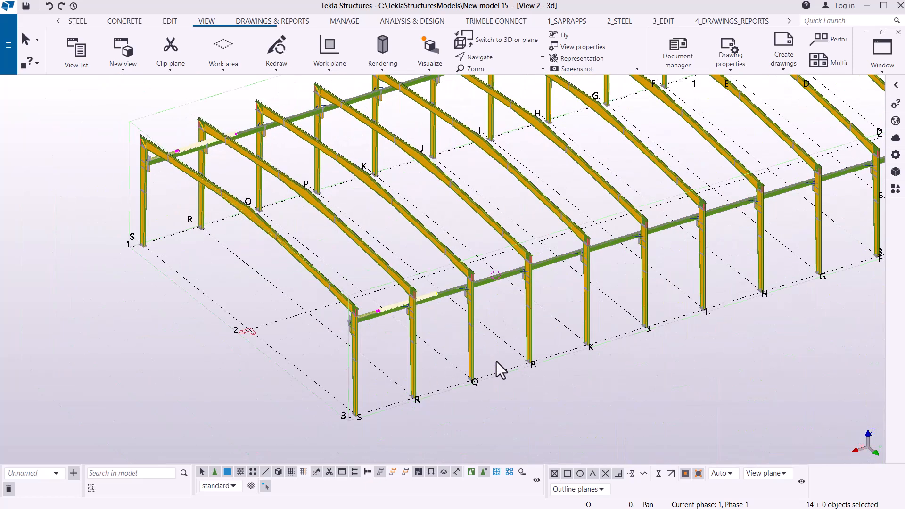
pyautogui.scroll(10, 463, 373)
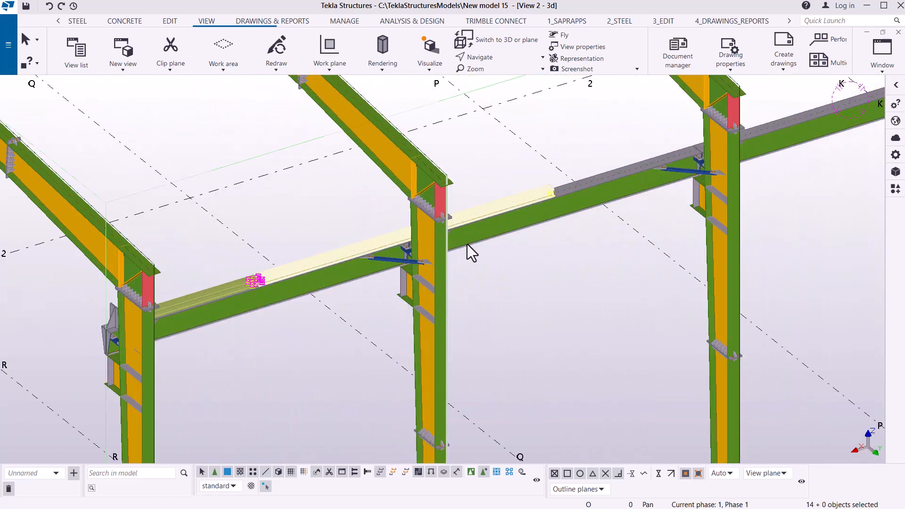
pyautogui.rightClick(552, 270)
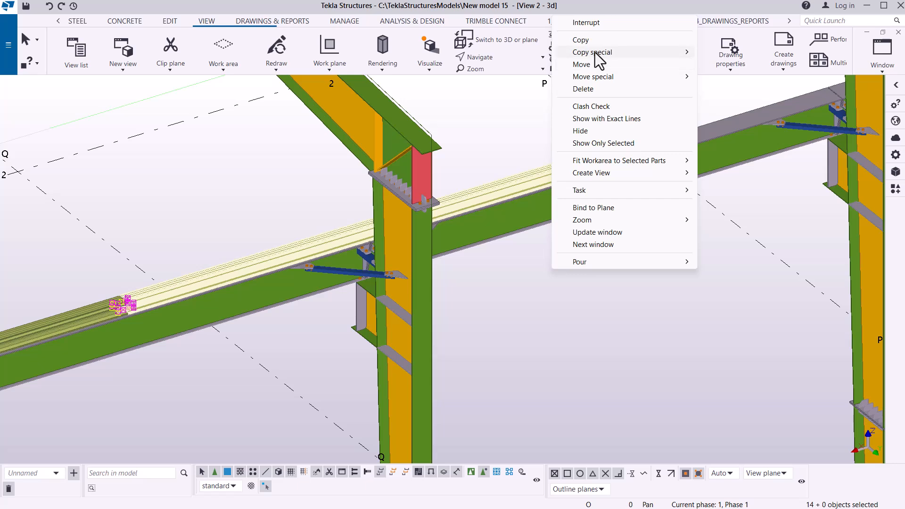
pyautogui.moveTo(595, 53)
pyautogui.click(727, 53)
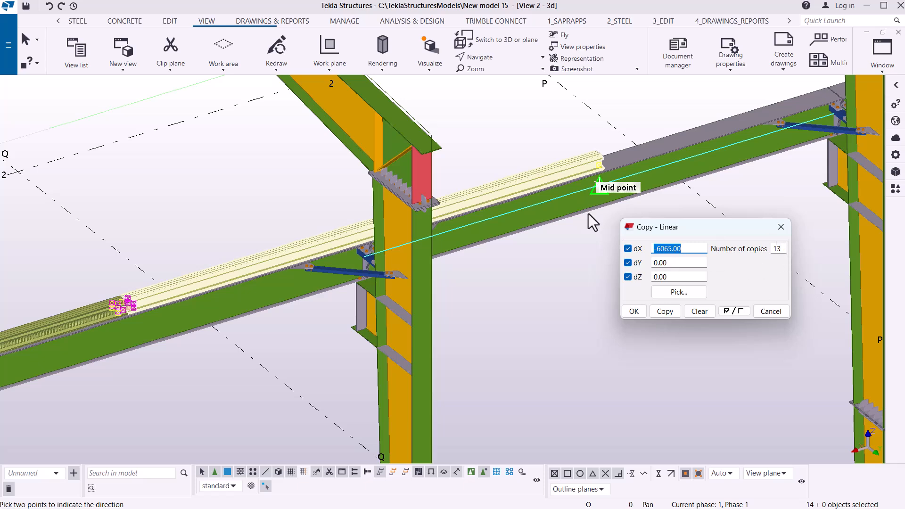
pyautogui.click(665, 312)
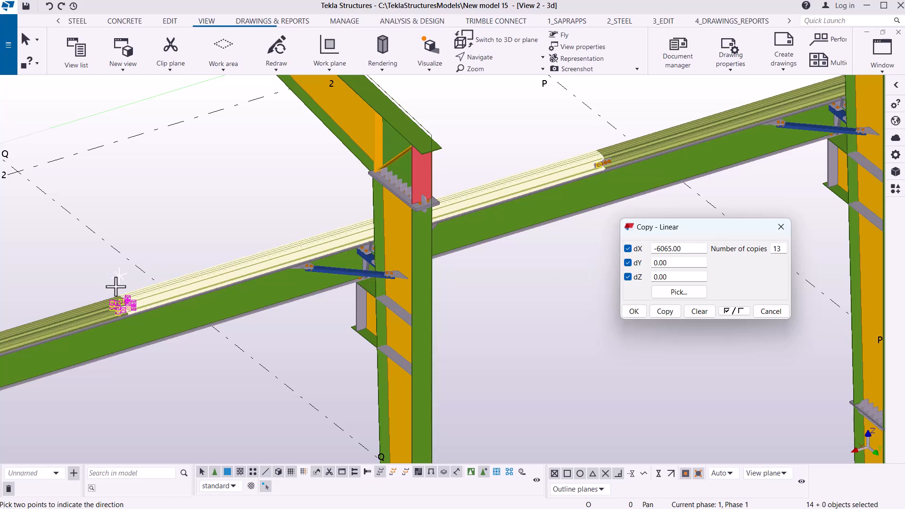
# Check the copied rails along both runway beams as far as the grid A frame, and end the linear copy.
pyautogui.scroll(-10, 116, 286)
pyautogui.scroll(10, 465, 160)
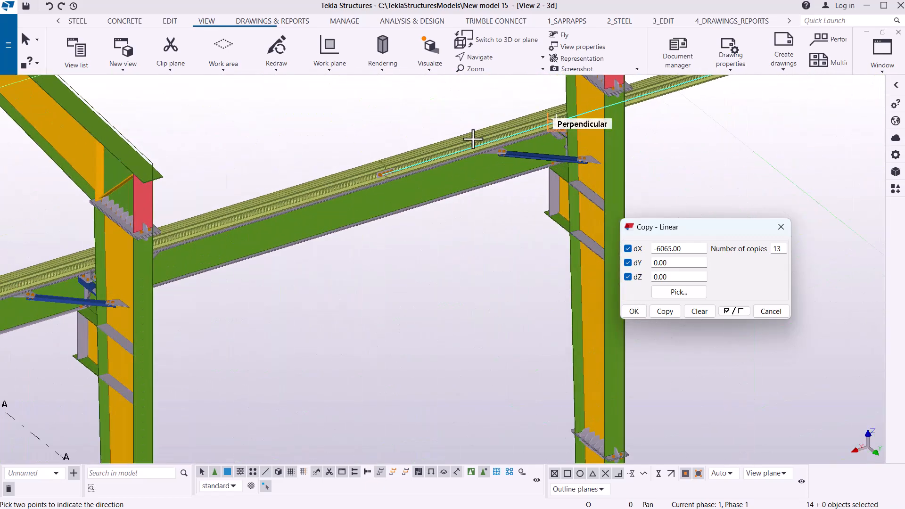
pyautogui.scroll(6, 415, 152)
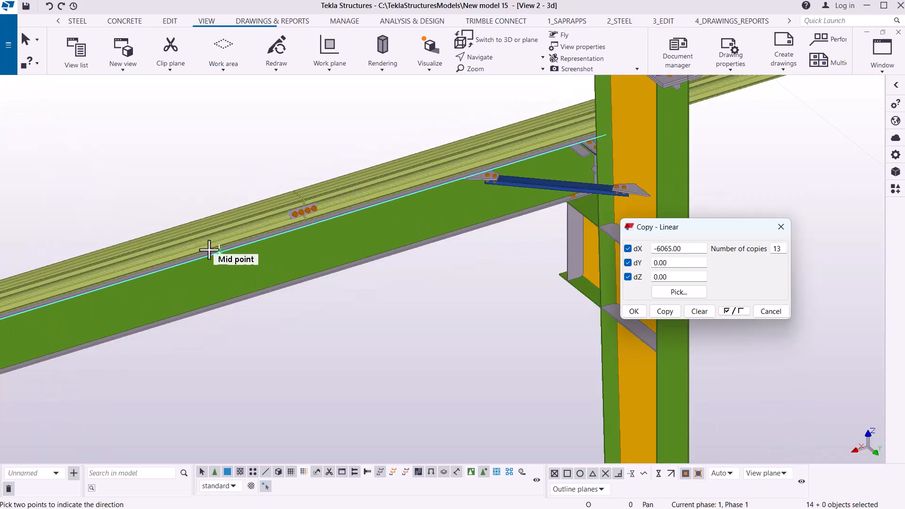
pyautogui.scroll(-2, 204, 253)
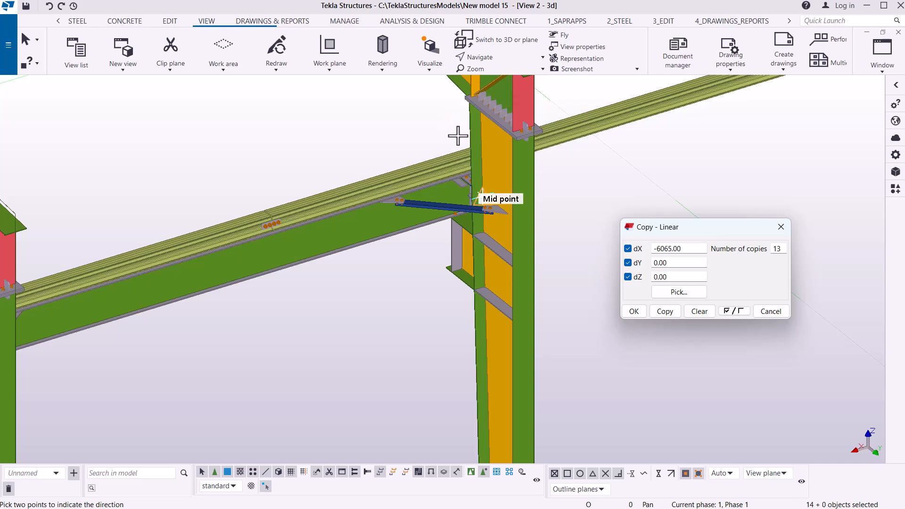
pyautogui.scroll(-3, 562, 151)
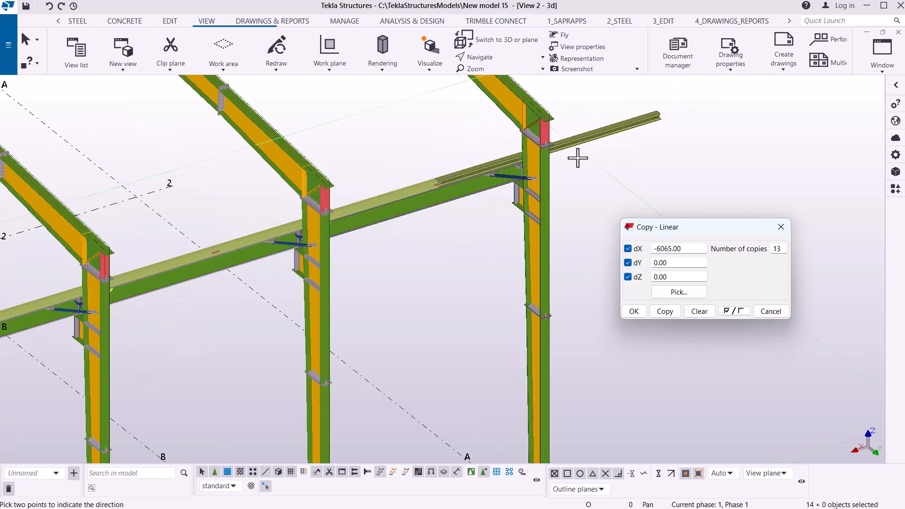
pyautogui.scroll(-5, 578, 158)
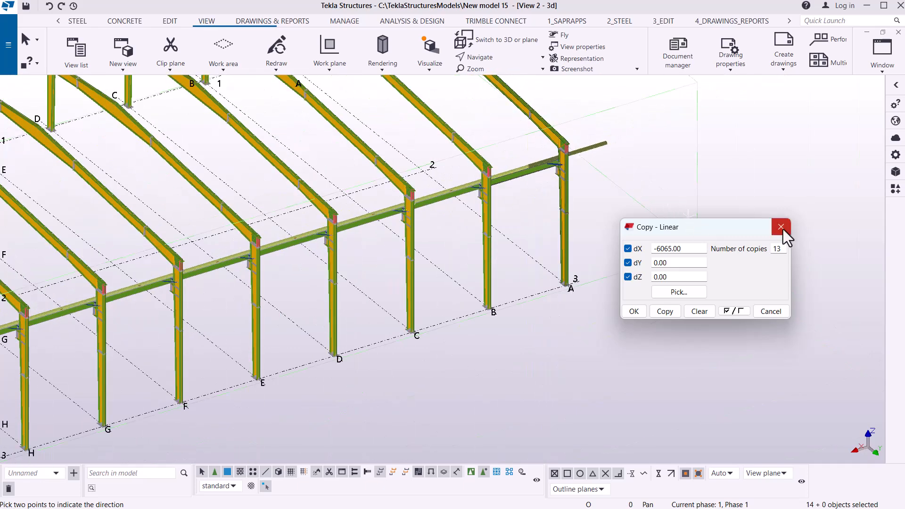
pyautogui.click(781, 227)
pyautogui.scroll(-5, 696, 196)
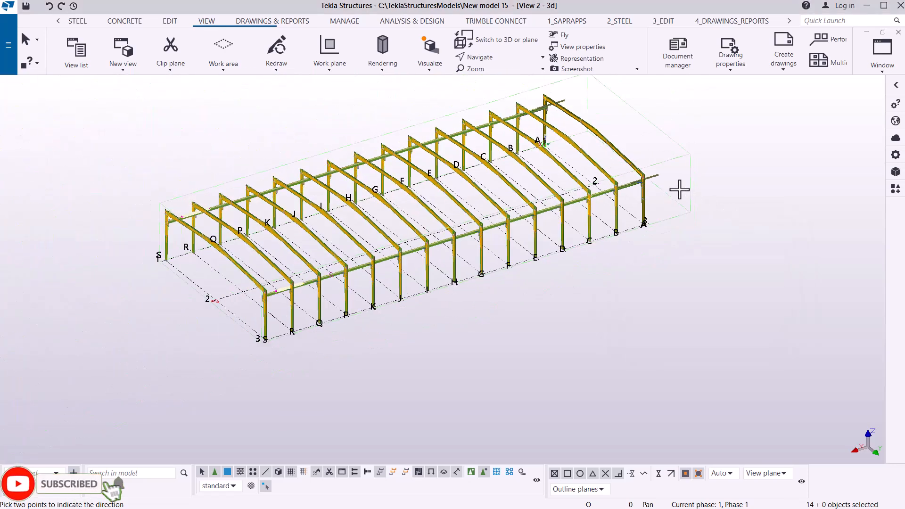
pyautogui.scroll(5, 263, 206)
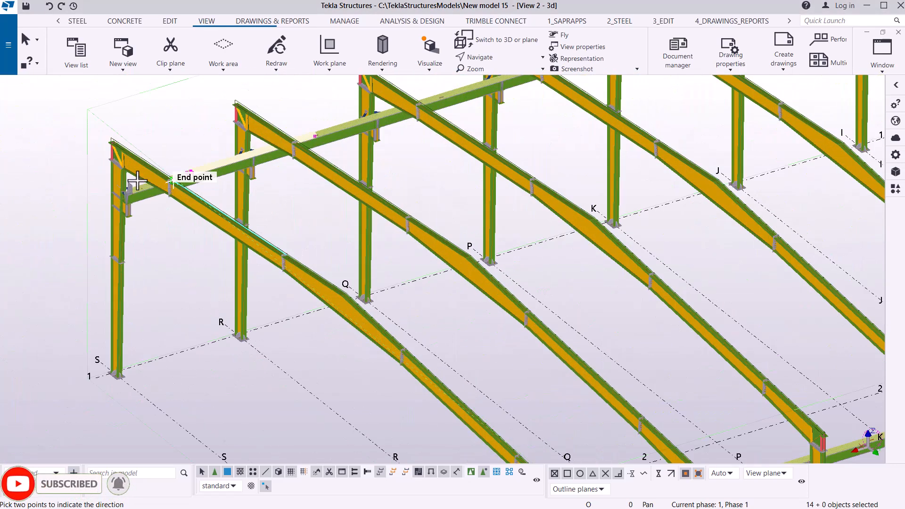
pyautogui.scroll(5, 153, 182)
pyautogui.rightClick(249, 99)
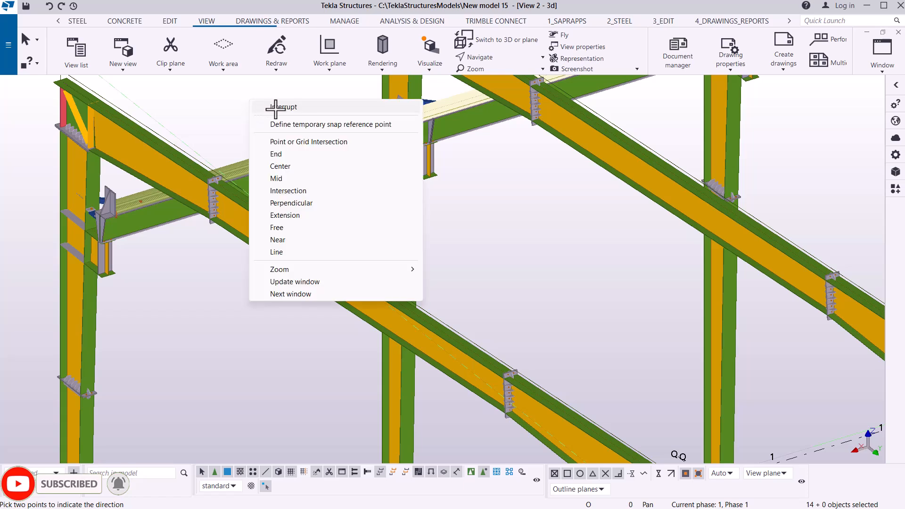
pyautogui.click(276, 108)
# Clear the rail selection and display the parts as shaded wireframe at the rail end by column S-1.
pyautogui.scroll(2, 117, 206)
pyautogui.scroll(3, 119, 207)
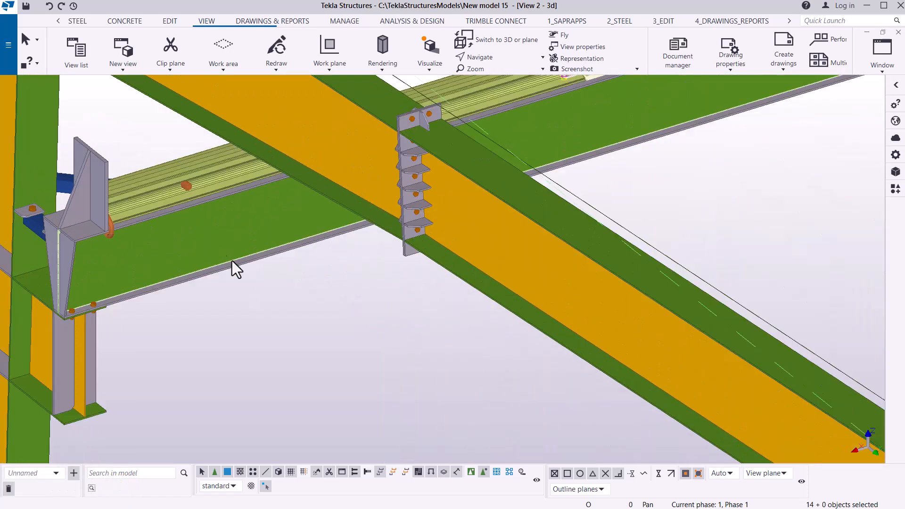
pyautogui.click(328, 322)
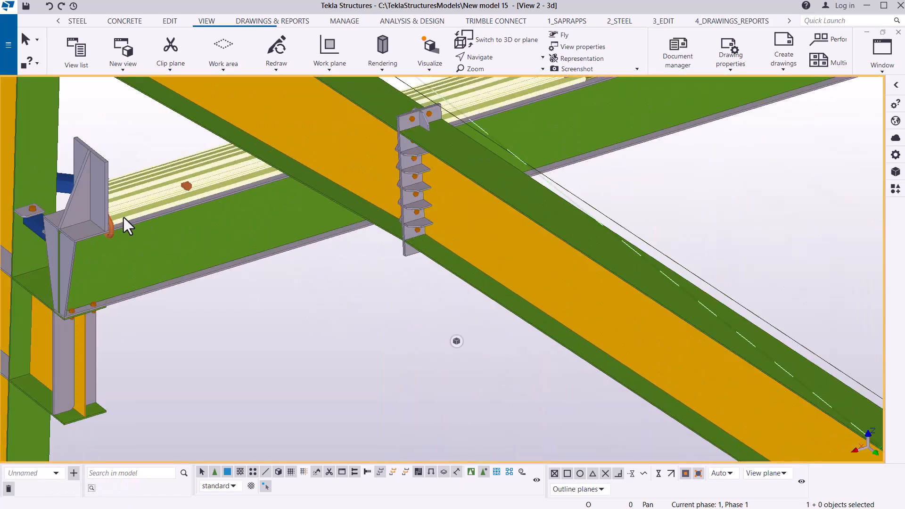
pyautogui.scroll(5, 181, 190)
pyautogui.scroll(3, 189, 182)
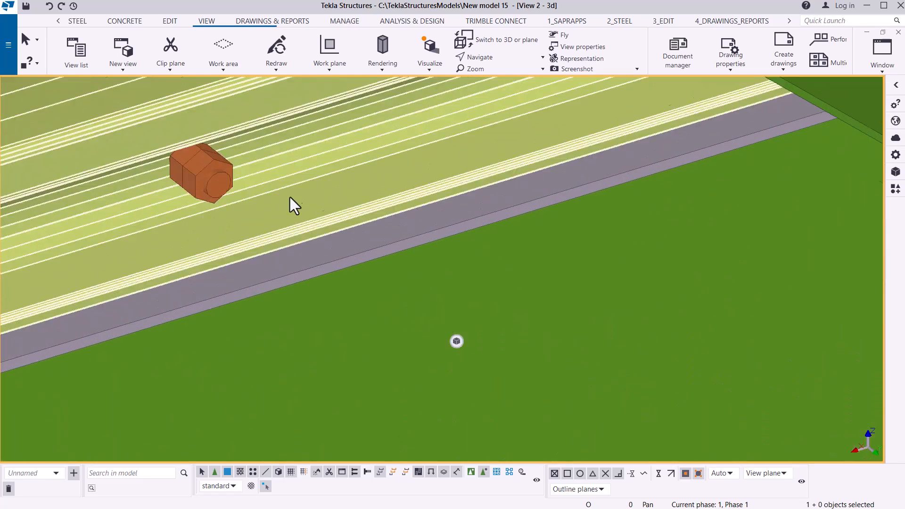
pyautogui.scroll(-5, 245, 194)
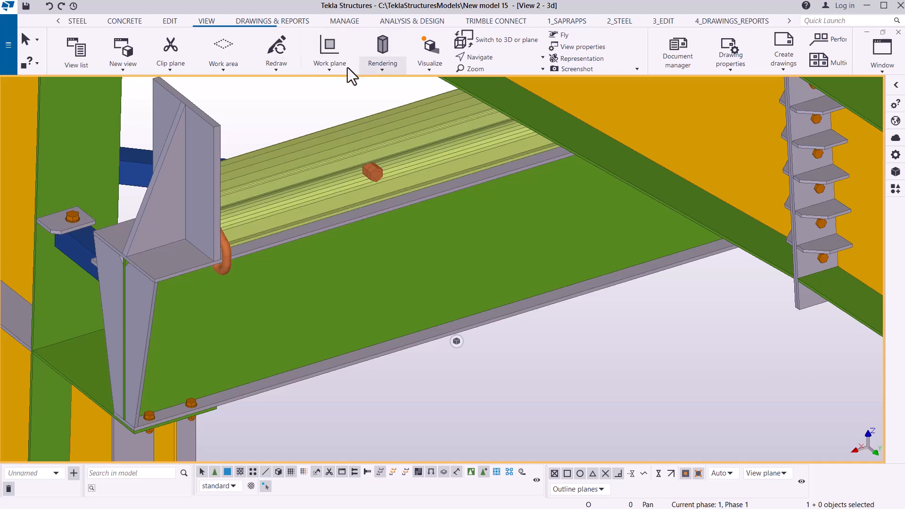
pyautogui.click(381, 69)
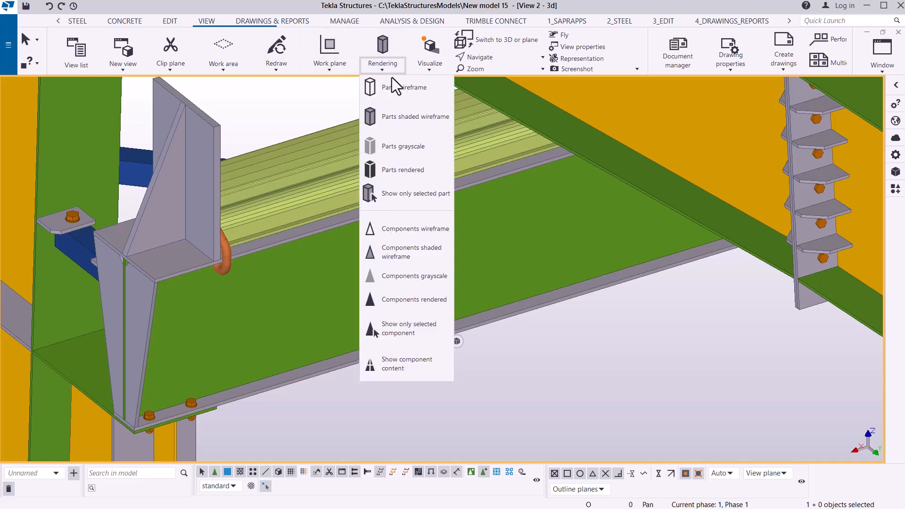
pyautogui.click(414, 118)
# Select the nuts and bent rod of the hook bolt at the very end of the rail by column S-1.
pyautogui.scroll(5, 166, 206)
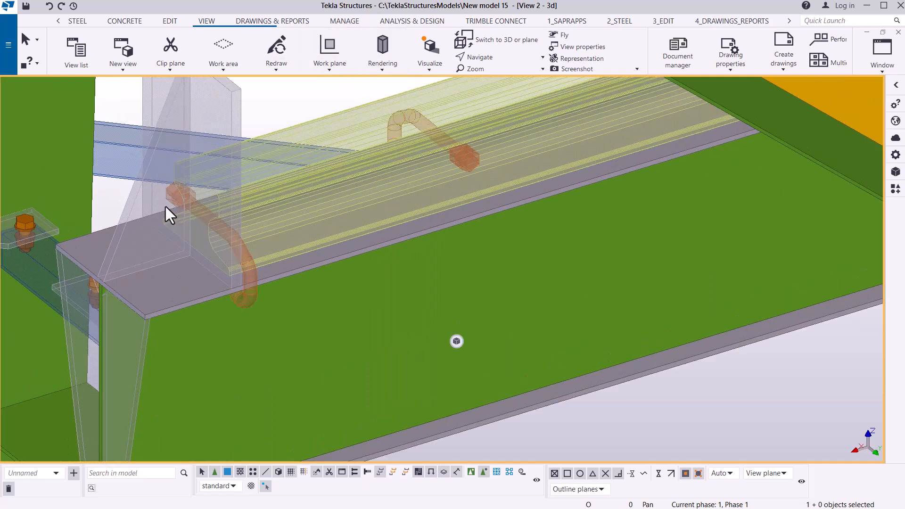
pyautogui.scroll(5, 165, 200)
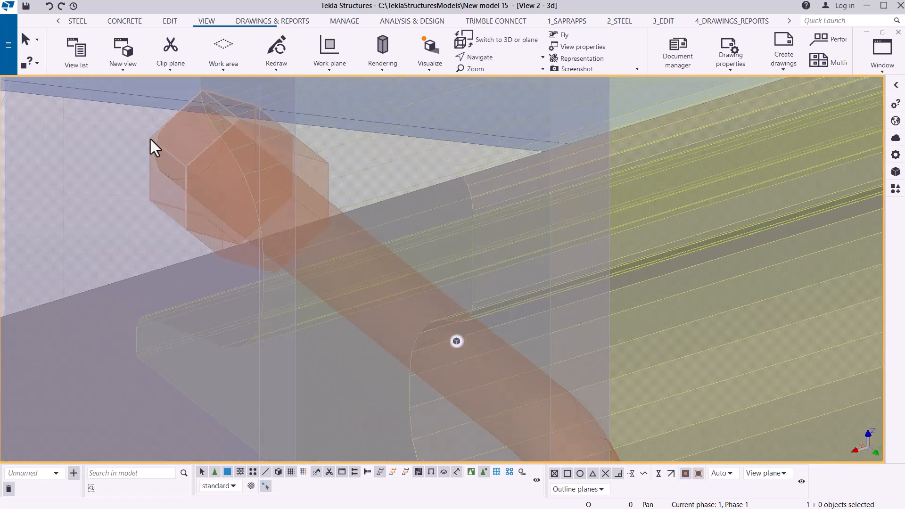
pyautogui.click(191, 171)
pyautogui.keyDown('ctrl'); pyautogui.click(173, 159); pyautogui.keyUp('ctrl')
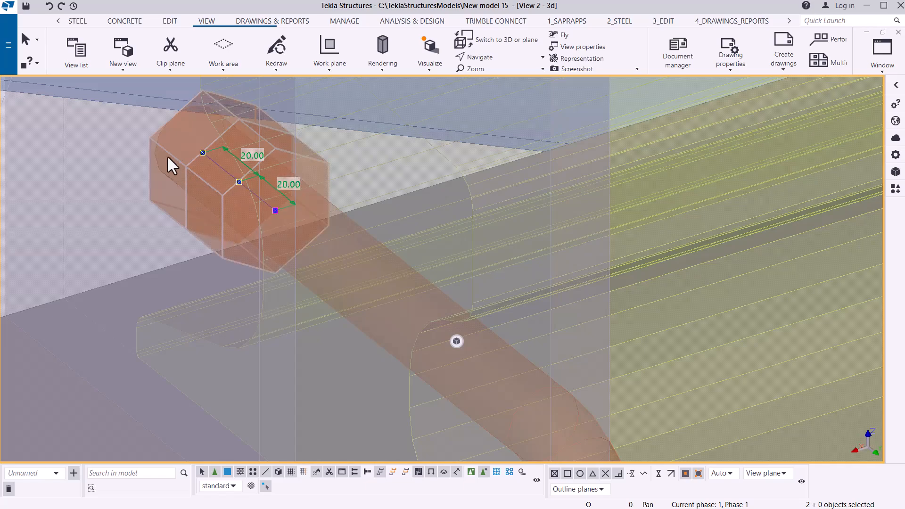
pyautogui.scroll(-5, 170, 151)
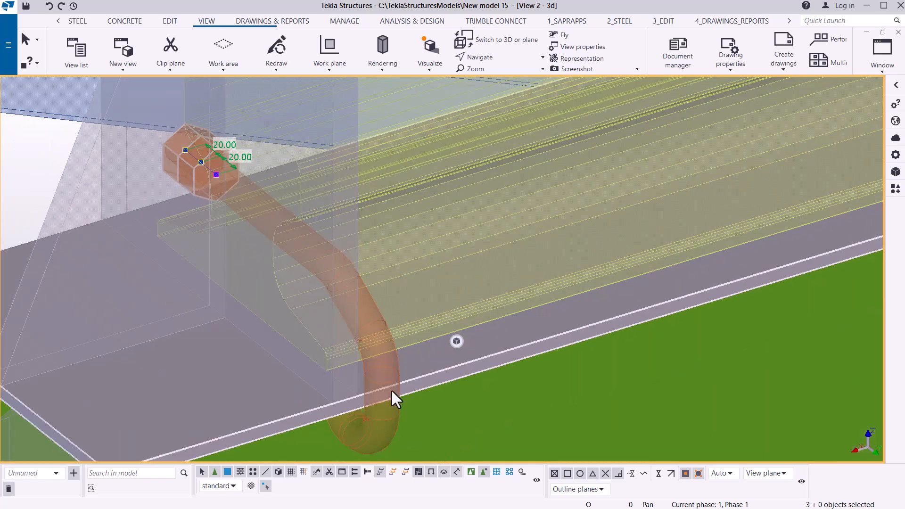
pyautogui.keyDown('ctrl'); pyautogui.click(389, 379); pyautogui.keyUp('ctrl')
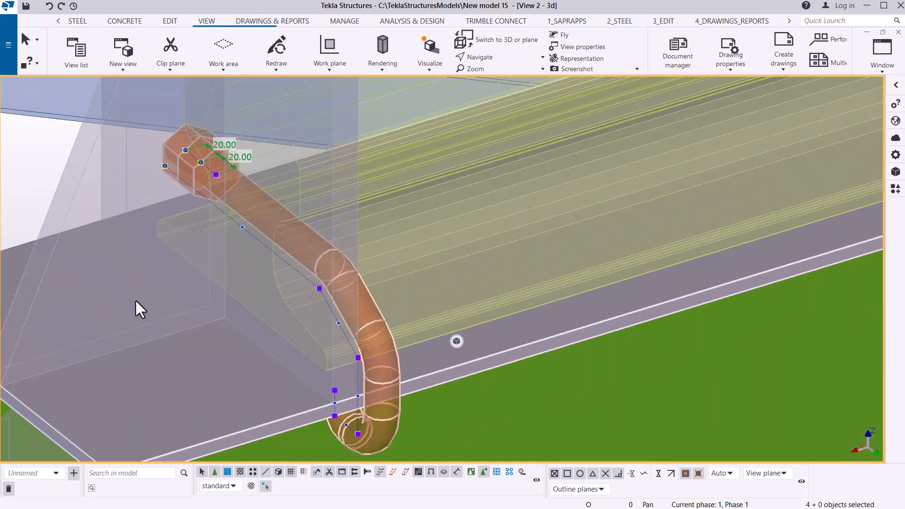
# Add the nuts and bent rod of the neighbouring hook bolt on the opposite side of the rail to the selection.
pyautogui.scroll(-3, 141, 298)
pyautogui.scroll(3, 443, 202)
pyautogui.scroll(6, 390, 221)
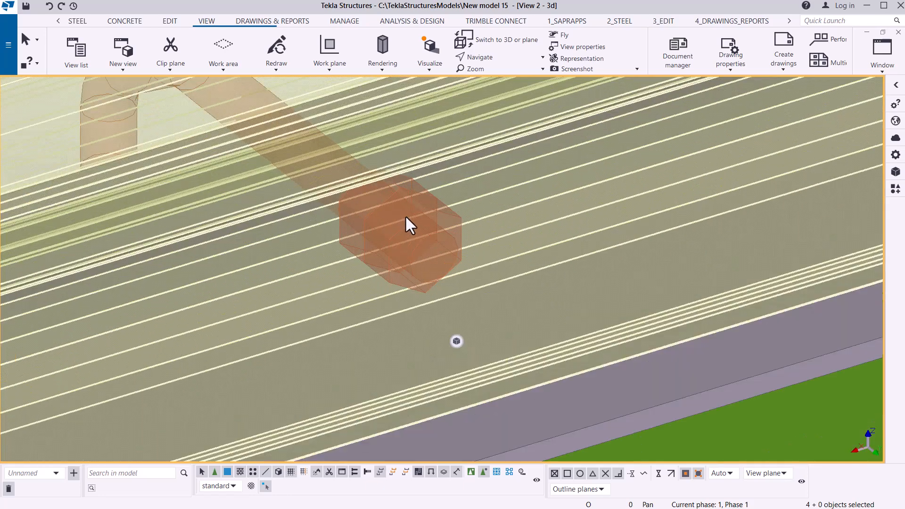
pyautogui.keyDown('ctrl'); pyautogui.click(421, 205); pyautogui.keyUp('ctrl')
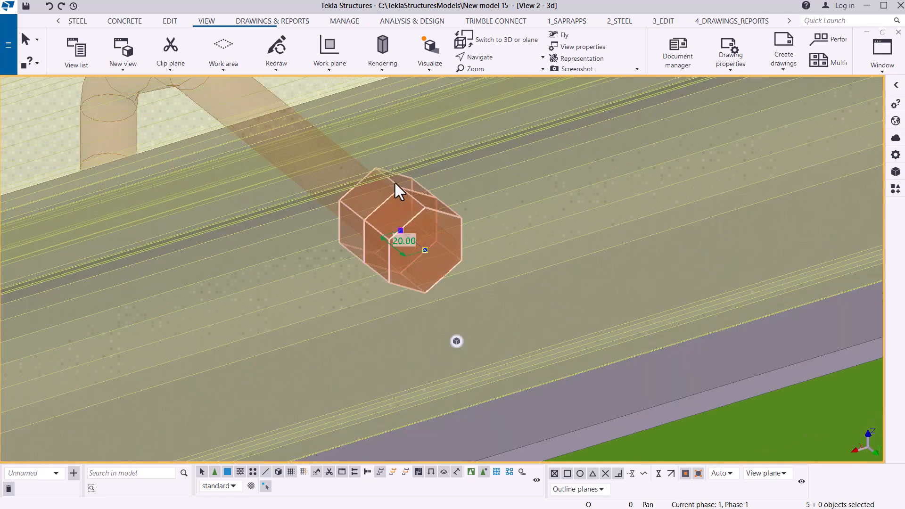
pyautogui.keyDown('ctrl'); pyautogui.click(394, 181); pyautogui.keyUp('ctrl')
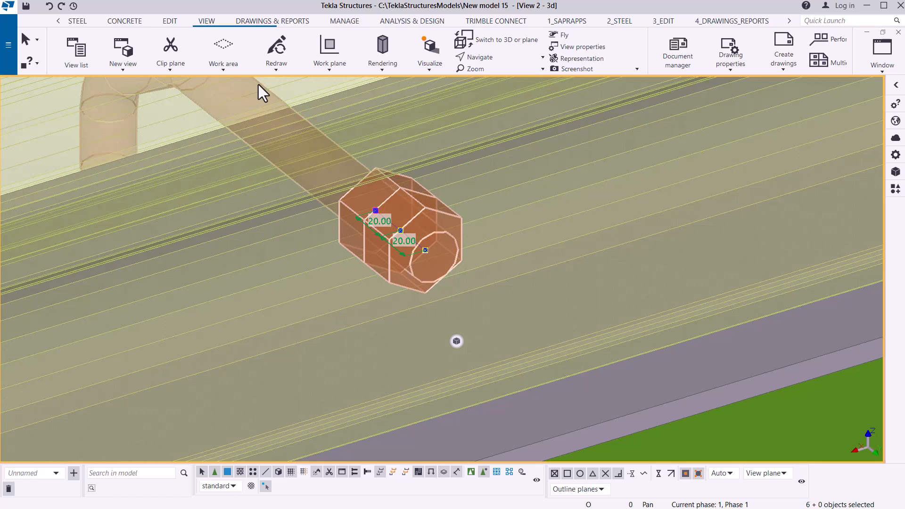
pyautogui.keyDown('ctrl'); pyautogui.click(452, 239); pyautogui.keyUp('ctrl')
# Set the view's rotation point at the runway rail end by column S-3 and orbit to show its hook bolts.
pyautogui.scroll(-5, 245, 166)
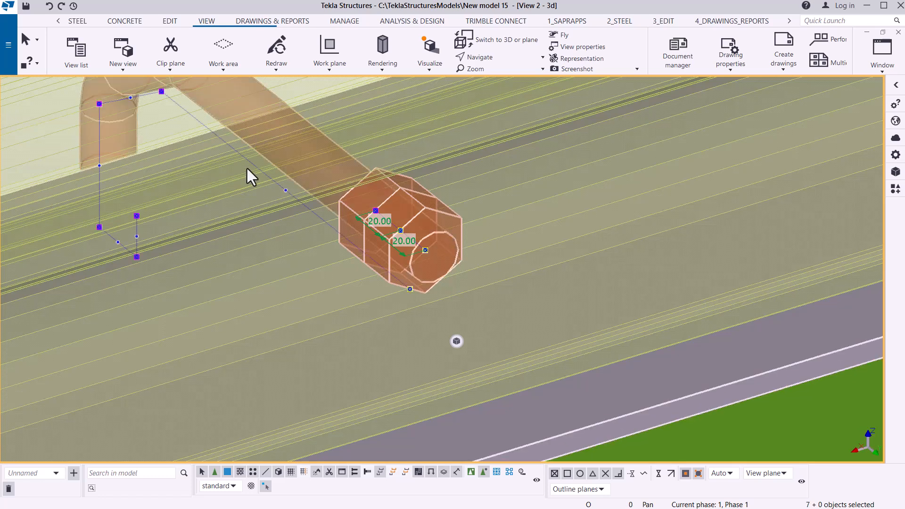
pyautogui.scroll(-8, 221, 140)
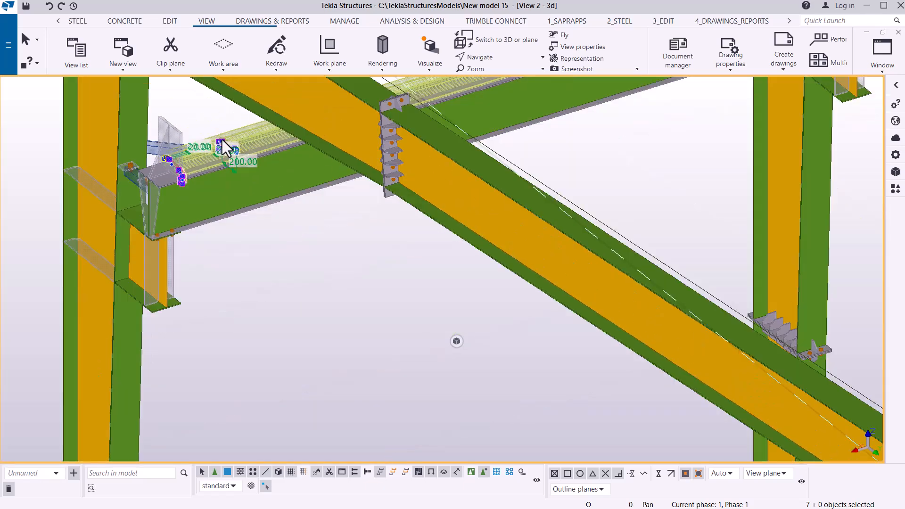
pyautogui.scroll(-8, 224, 138)
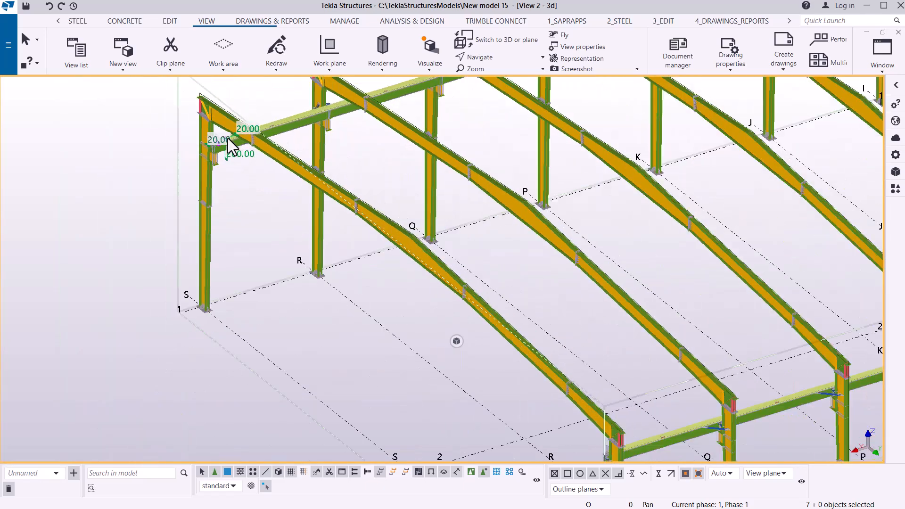
pyautogui.scroll(-3, 228, 137)
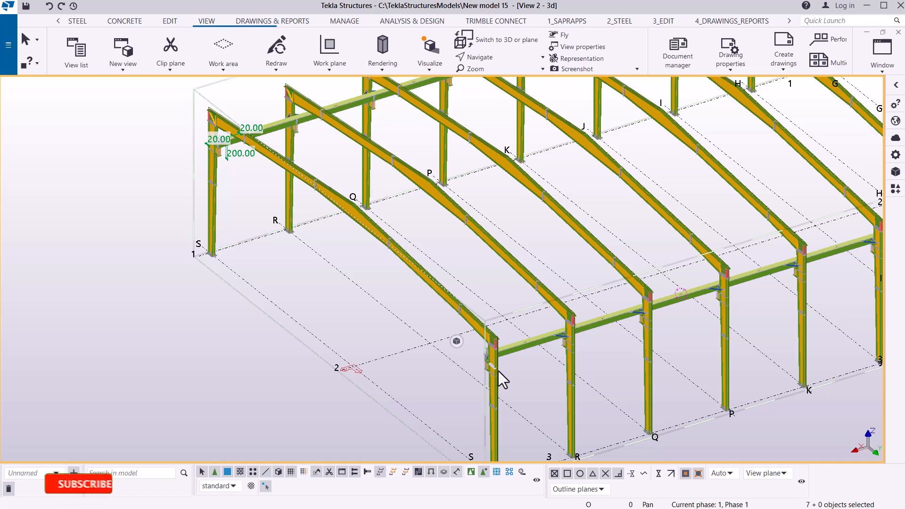
pyautogui.scroll(2, 504, 360)
pyautogui.scroll(6, 500, 367)
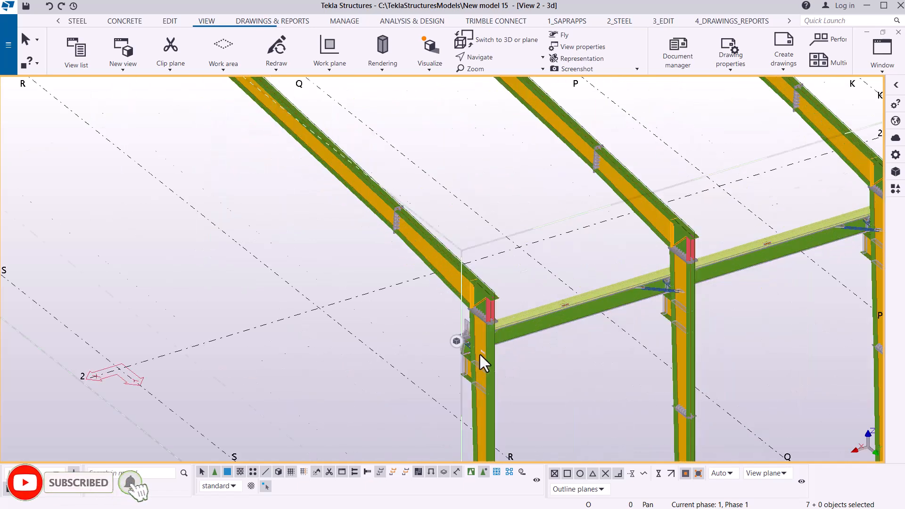
pyautogui.scroll(-4, 350, 319)
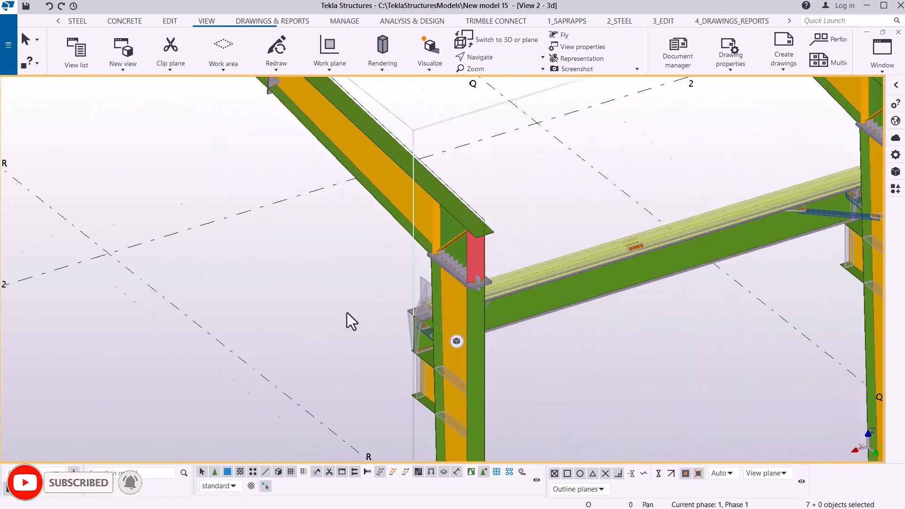
pyautogui.scroll(4, 432, 328)
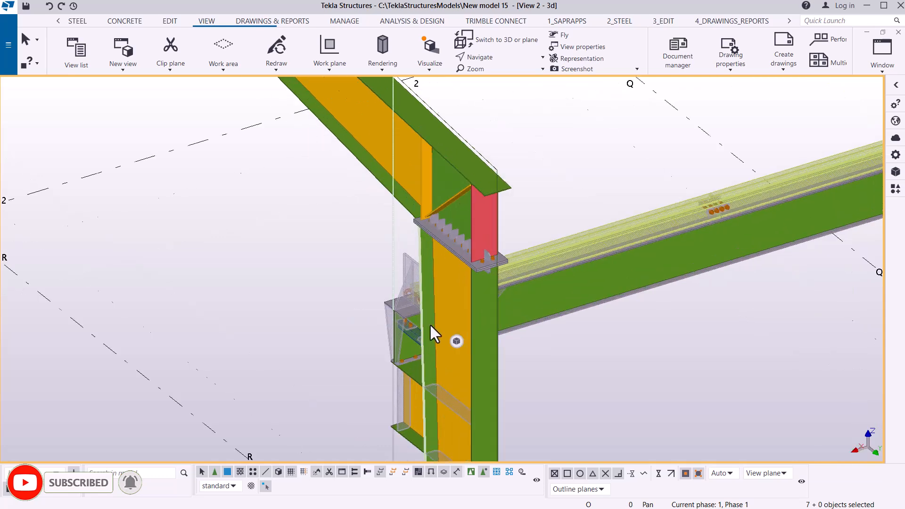
pyautogui.click(494, 60)
pyautogui.click(490, 78)
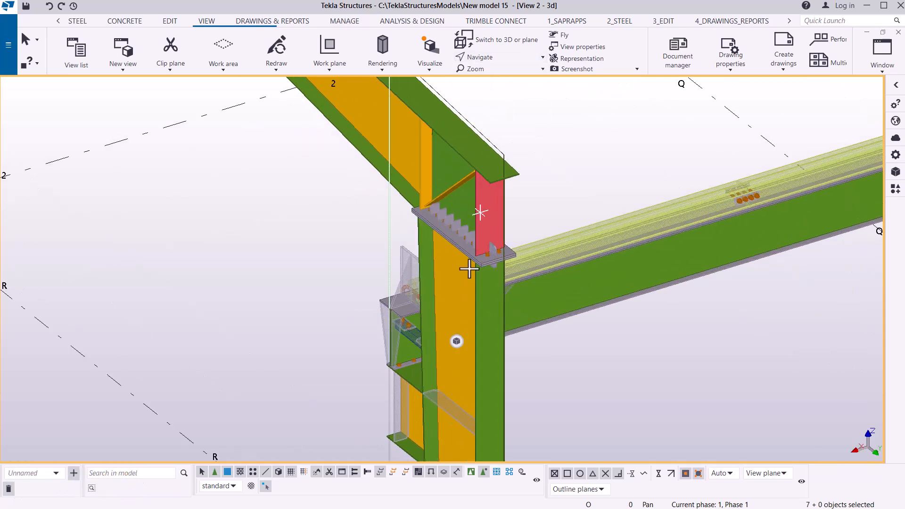
pyautogui.moveTo(420, 302); pyautogui.dragTo(602, 298)
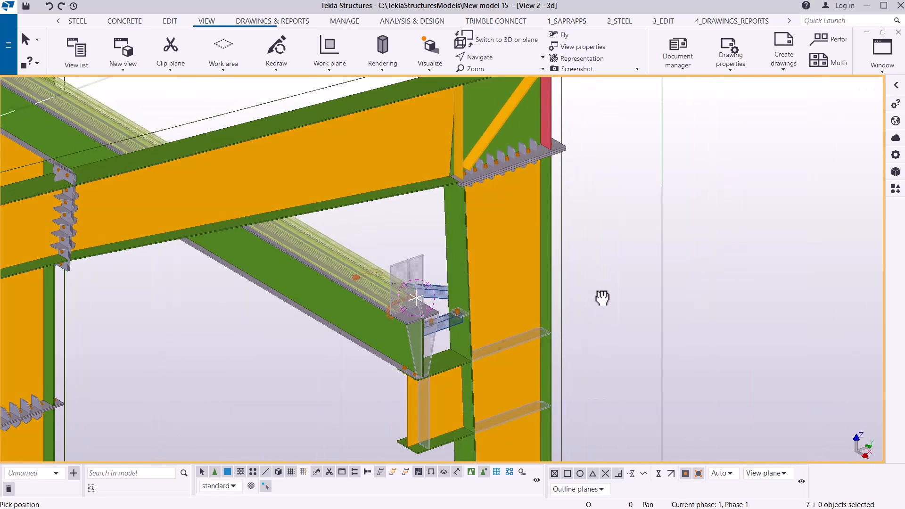
pyautogui.rightClick(600, 182)
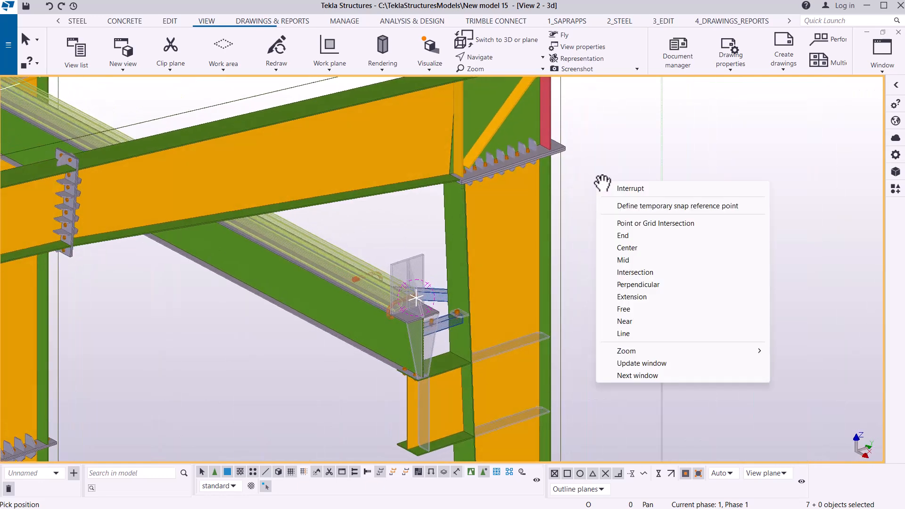
pyautogui.click(617, 188)
# Add both nuts and the bent rod of the inner hook bolt on the rail by column S-3 to the selection.
pyautogui.scroll(2, 380, 329)
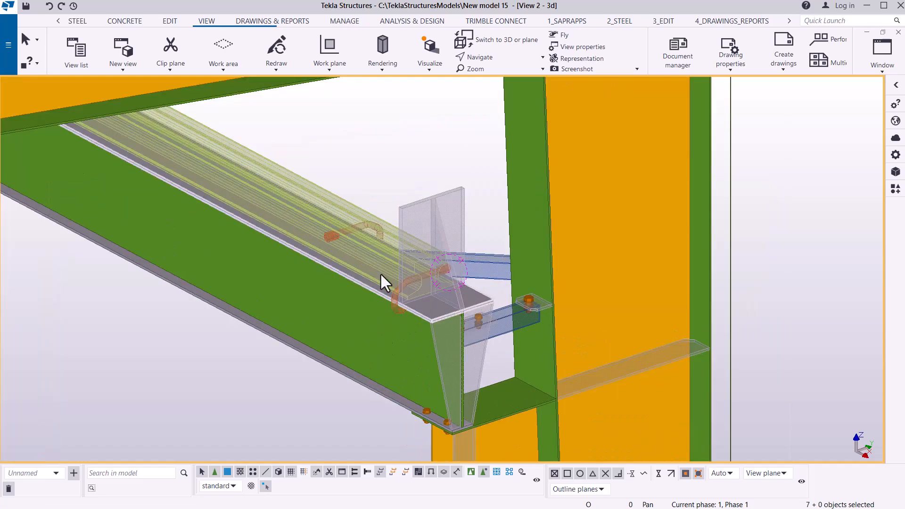
pyautogui.scroll(1, 353, 229)
pyautogui.scroll(1, 318, 257)
pyautogui.scroll(2, 389, 220)
pyautogui.scroll(1, 313, 244)
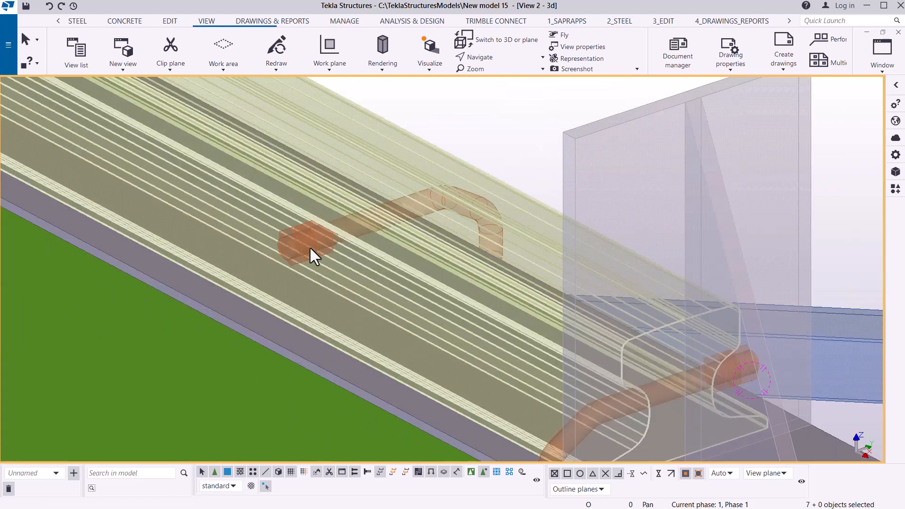
pyautogui.scroll(2, 276, 257)
pyautogui.moveTo(291, 242); pyautogui.dragTo(350, 207)
pyautogui.keyDown('ctrl'); pyautogui.click(311, 206); pyautogui.keyUp('ctrl')
pyautogui.keyDown('ctrl'); pyautogui.click(292, 236); pyautogui.keyUp('ctrl')
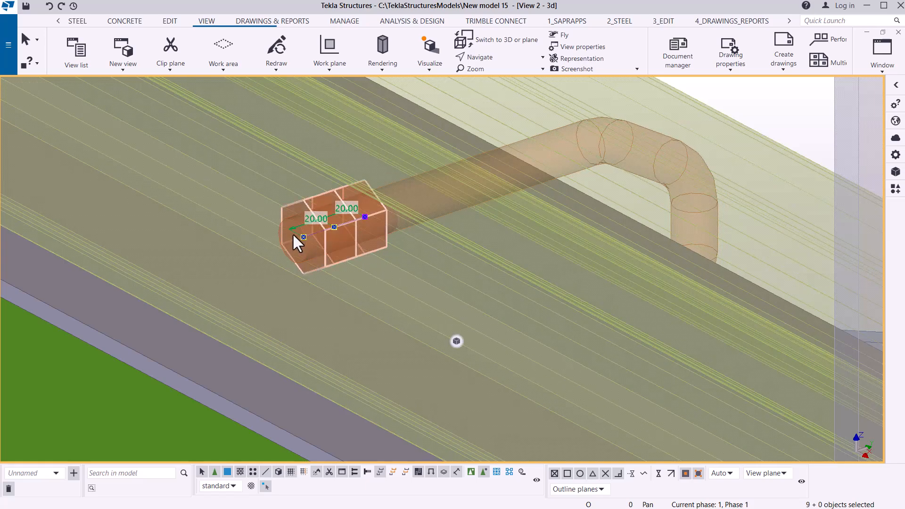
pyautogui.keyDown('ctrl'); pyautogui.click(292, 221); pyautogui.keyUp('ctrl')
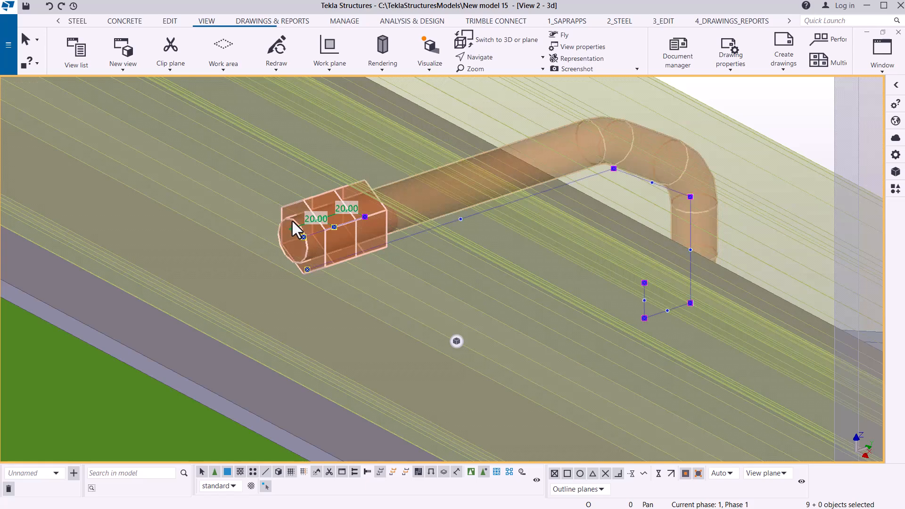
# Add both nuts and the bent rod of the hook bolt at the very end of the rail by column S-3 to the selection.
pyautogui.keyDown('ctrl'); pyautogui.moveTo(242, 201); pyautogui.dragTo(259, 186, button='middle'); pyautogui.keyUp('ctrl')
pyautogui.scroll(-5, 258, 189)
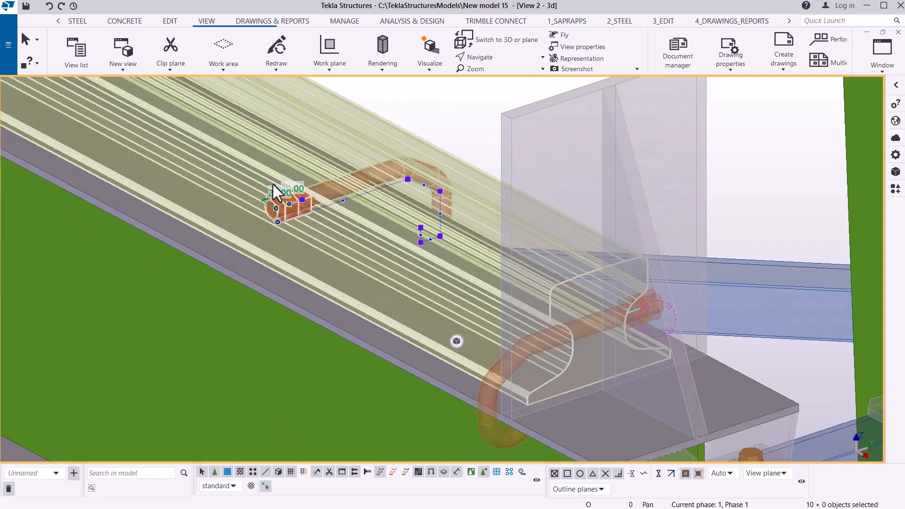
pyautogui.scroll(2, 535, 272)
pyautogui.scroll(5, 533, 271)
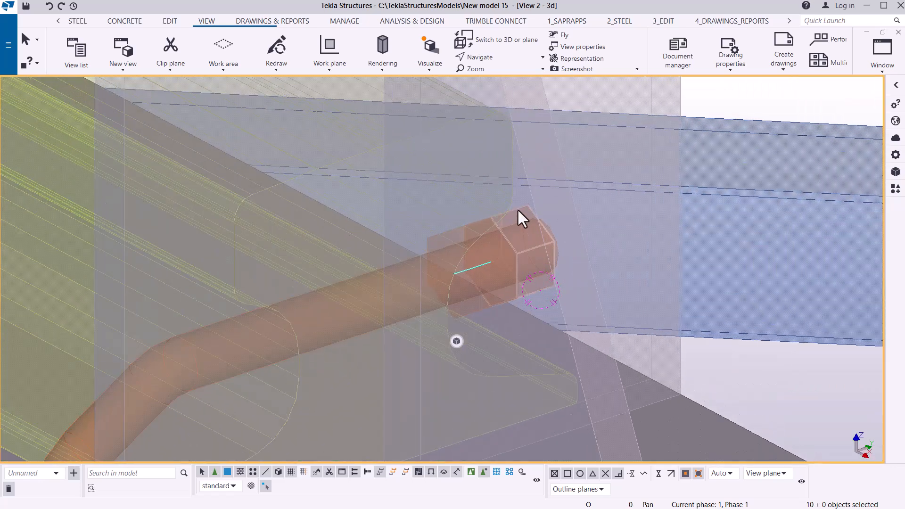
pyautogui.click(516, 208)
pyautogui.keyDown('ctrl'); pyautogui.click(476, 223); pyautogui.keyUp('ctrl')
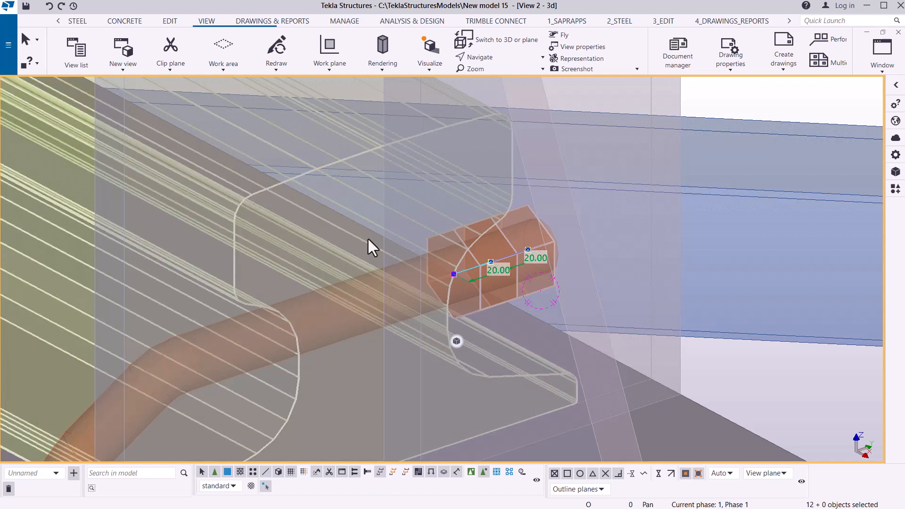
pyautogui.scroll(-4, 381, 235)
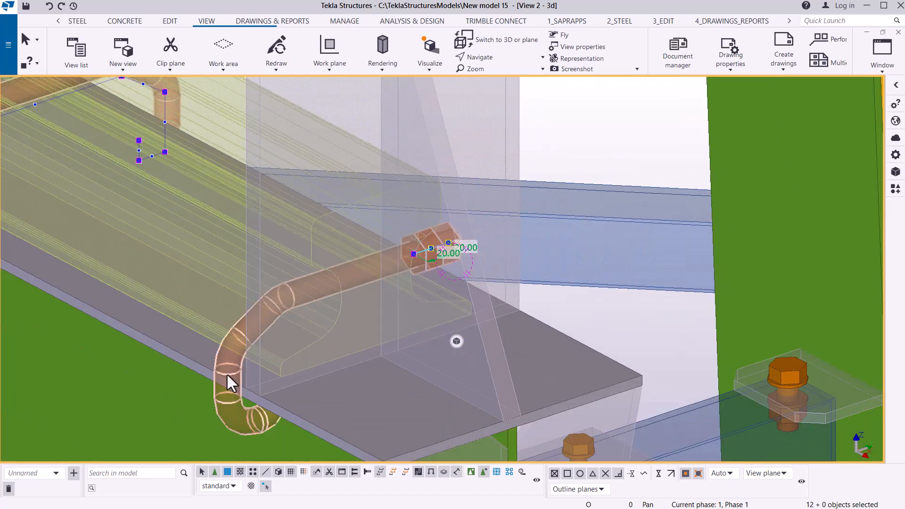
pyautogui.keyDown('ctrl'); pyautogui.click(229, 375); pyautogui.keyUp('ctrl')
# Display the parts as fully rendered, keeping the hook bolts on both rails selected.
pyautogui.scroll(-6, 494, 208)
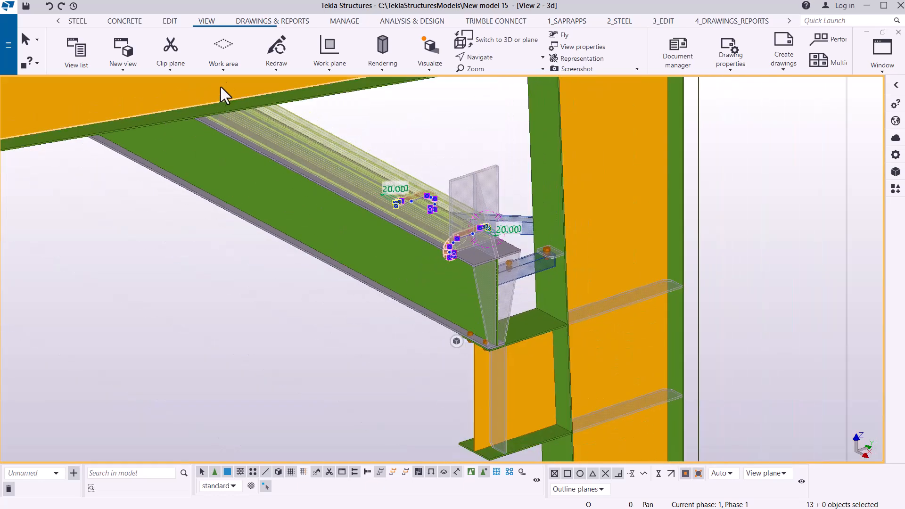
pyautogui.click(382, 69)
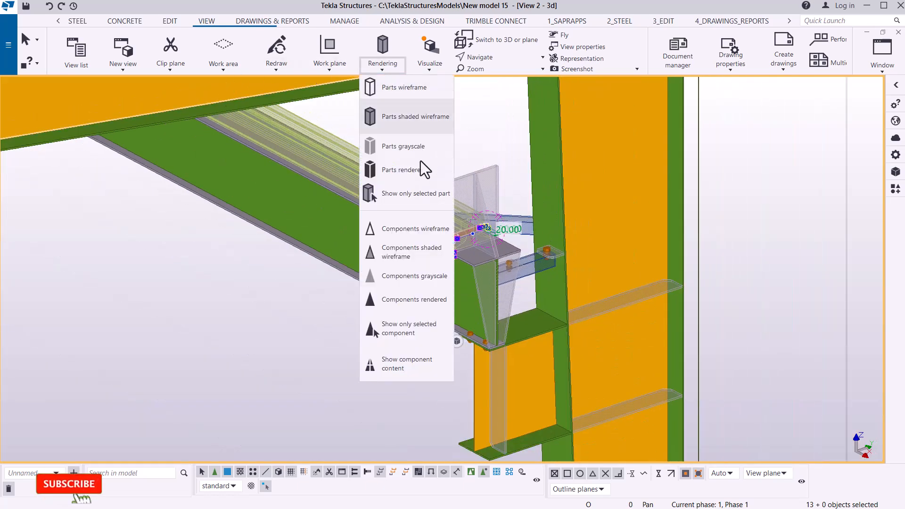
pyautogui.click(409, 172)
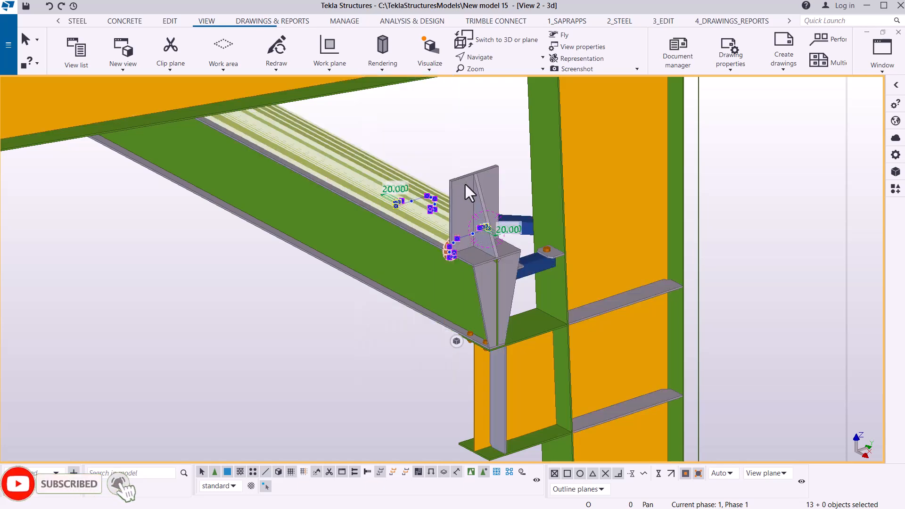
# Examine the runway rails and their joints from the grid S end to the grid A end of the frame.
pyautogui.scroll(-8, 514, 184)
pyautogui.scroll(-8, 528, 186)
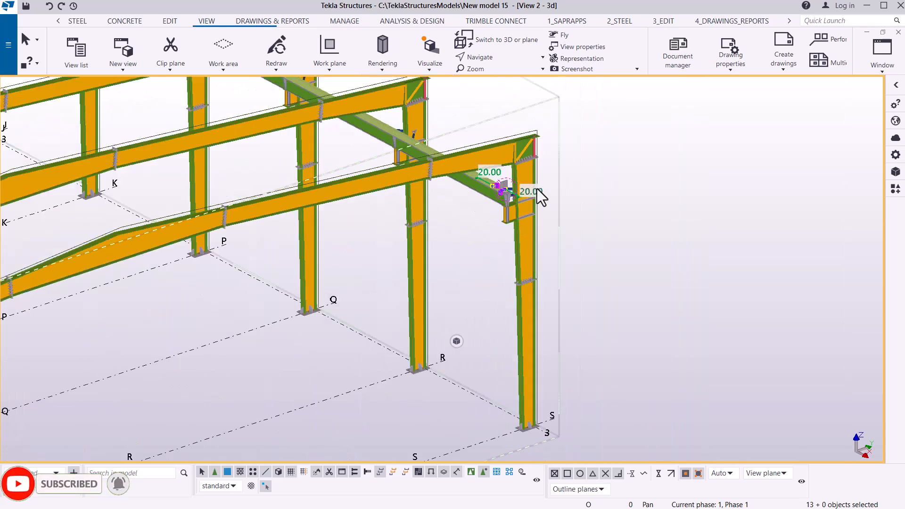
pyautogui.scroll(-8, 585, 241)
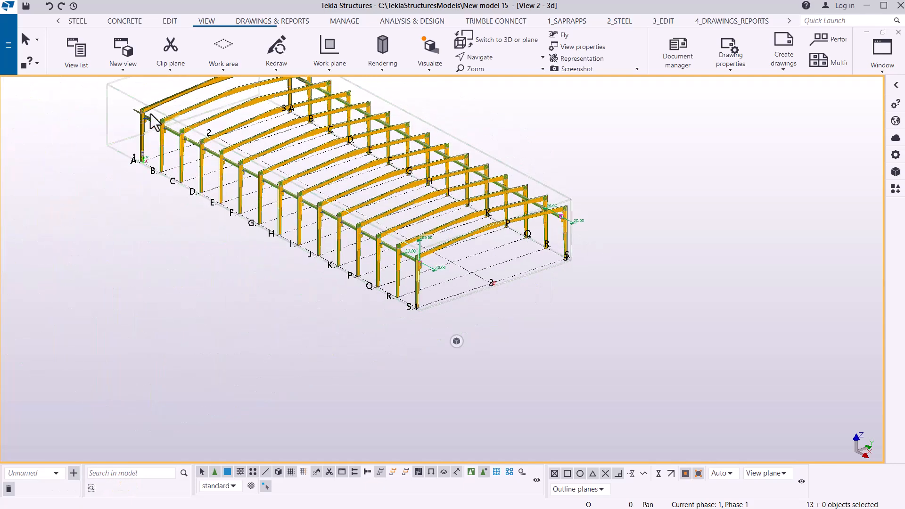
pyautogui.scroll(10, 146, 114)
pyautogui.scroll(4, 130, 105)
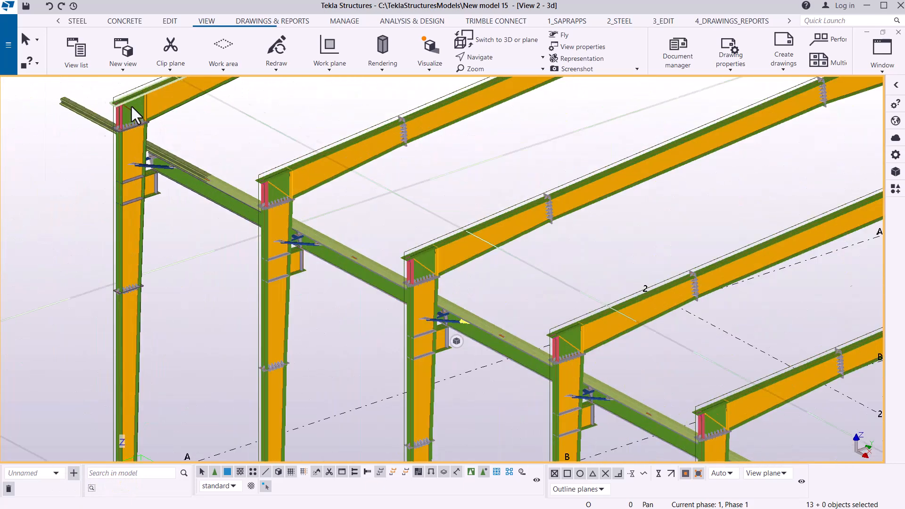
pyautogui.scroll(5, 135, 141)
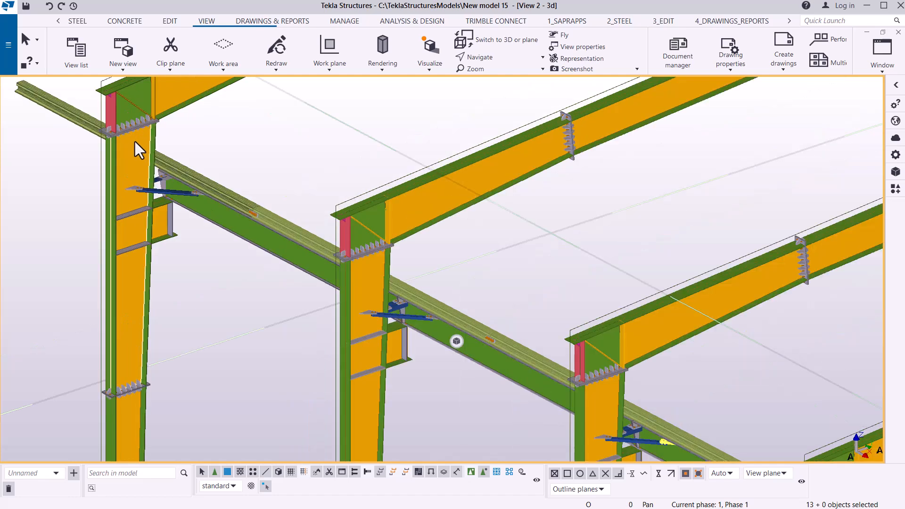
pyautogui.scroll(6, 147, 150)
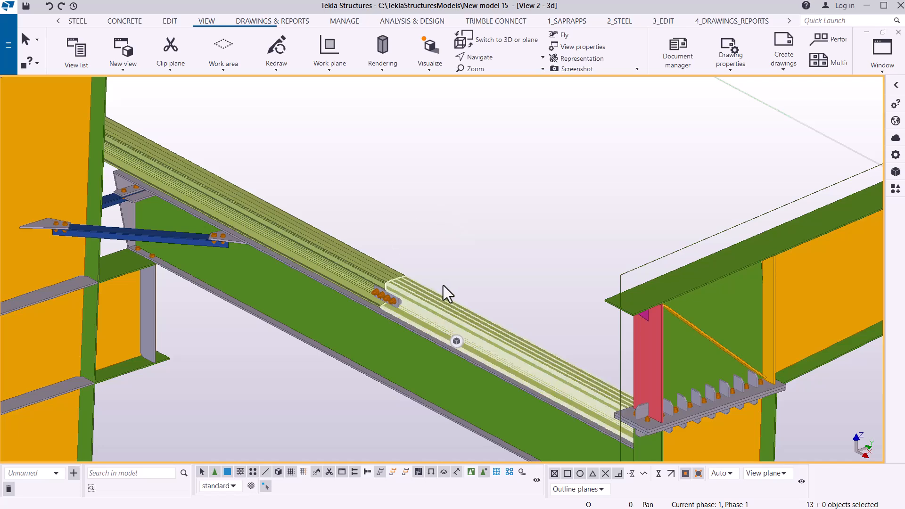
pyautogui.scroll(2, 377, 290)
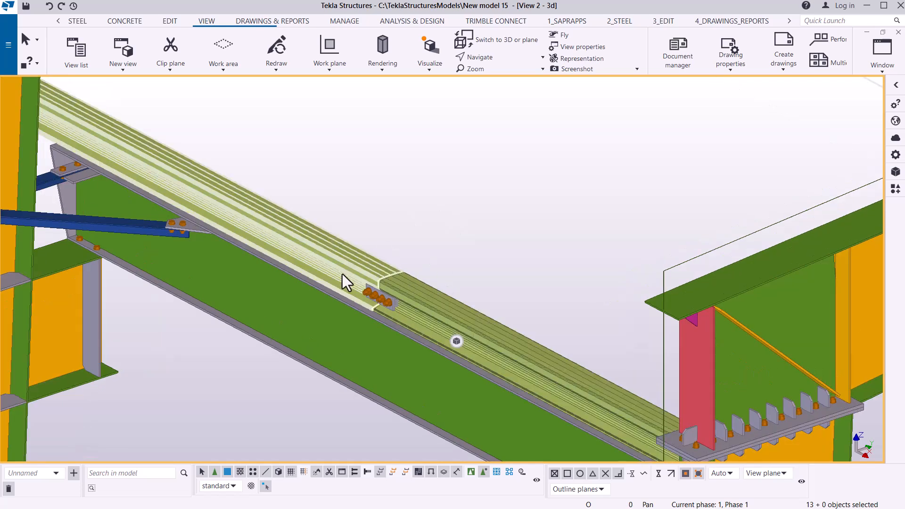
# Copy the selected hook bolts linearly along both rails with dX -500 and 20 copies.
pyautogui.rightClick(304, 134)
pyautogui.moveTo(368, 172)
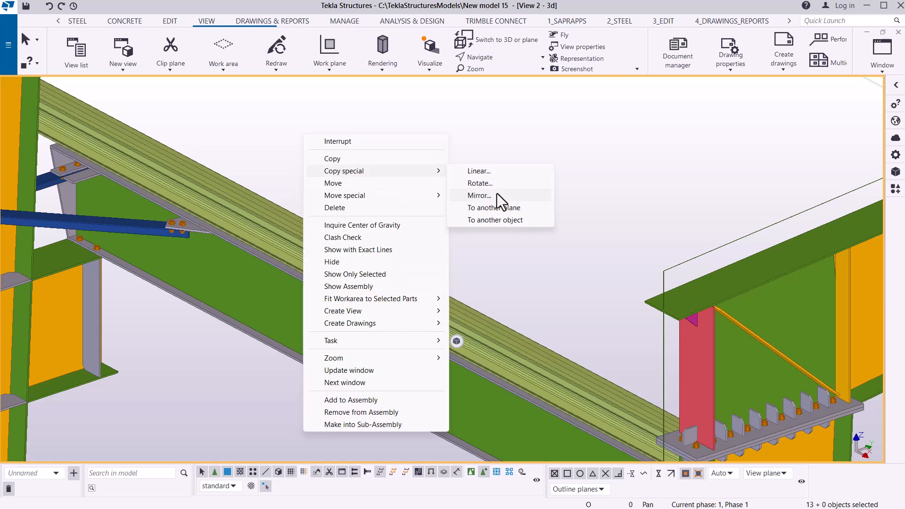
pyautogui.click(501, 174)
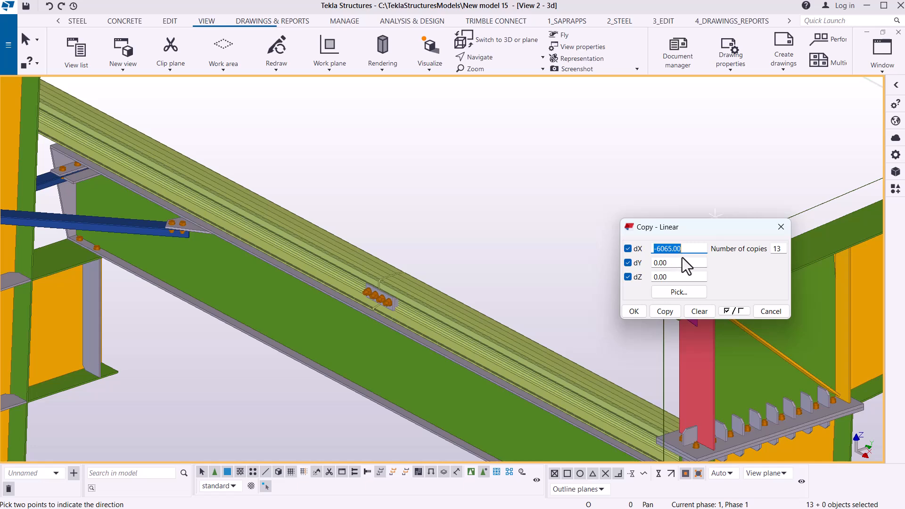
pyautogui.moveTo(688, 249); pyautogui.dragTo(652, 252)
pyautogui.doubleClick(777, 249)
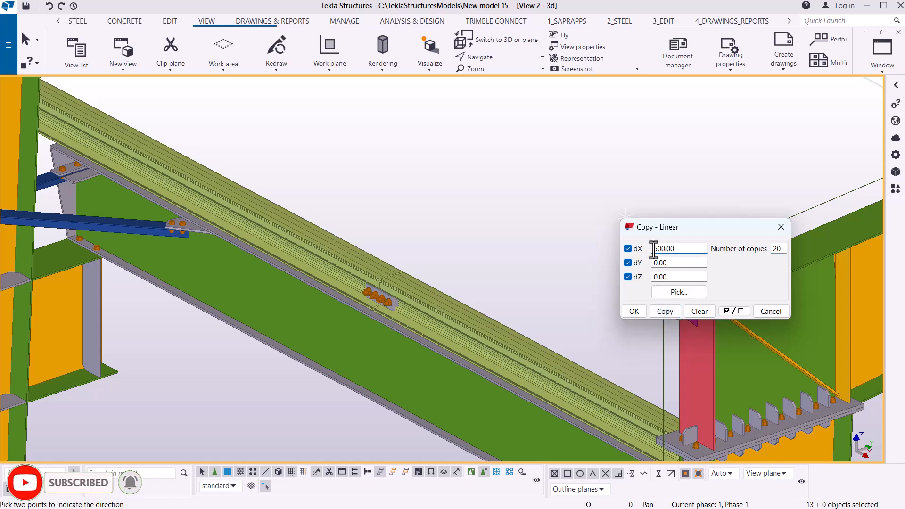
pyautogui.write('-')
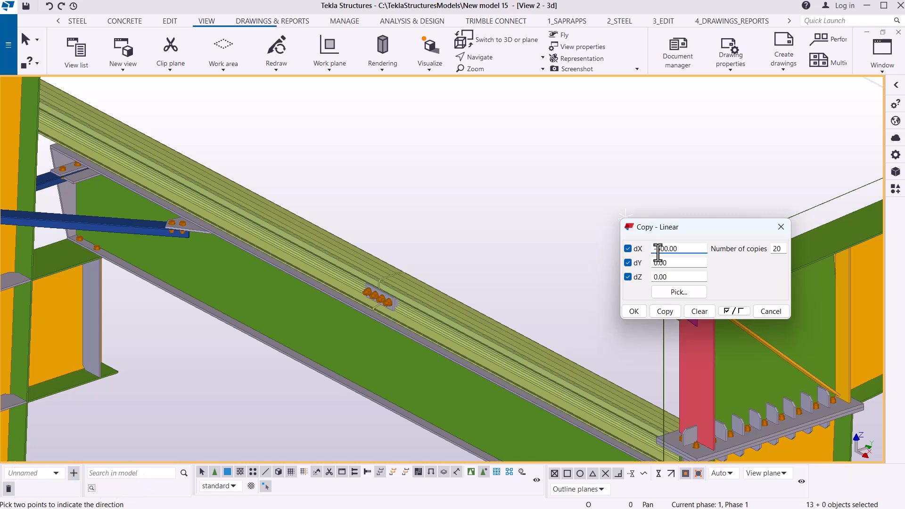
pyautogui.click(667, 313)
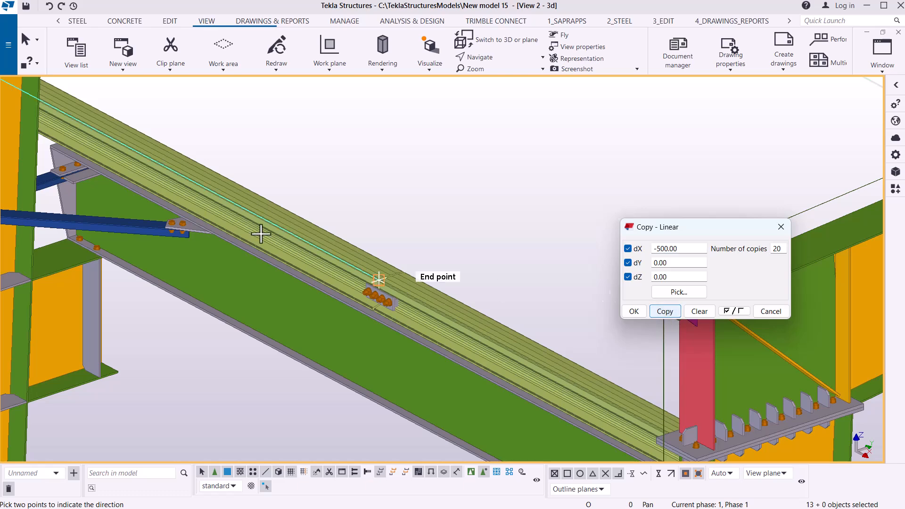
# Check how far the copied hook bolts run along the runway rail from the grid S end.
pyautogui.scroll(-10, 219, 202)
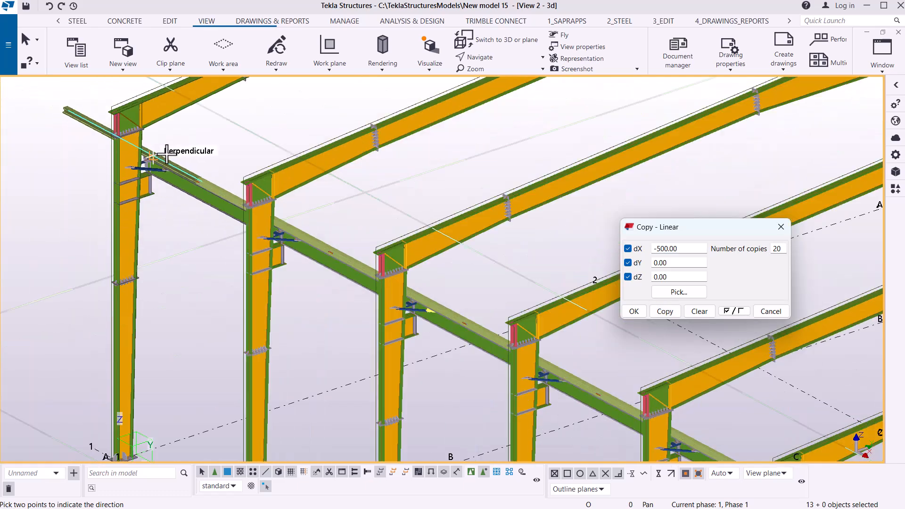
pyautogui.scroll(-8, 168, 154)
pyautogui.scroll(6, 467, 338)
pyautogui.scroll(8, 472, 302)
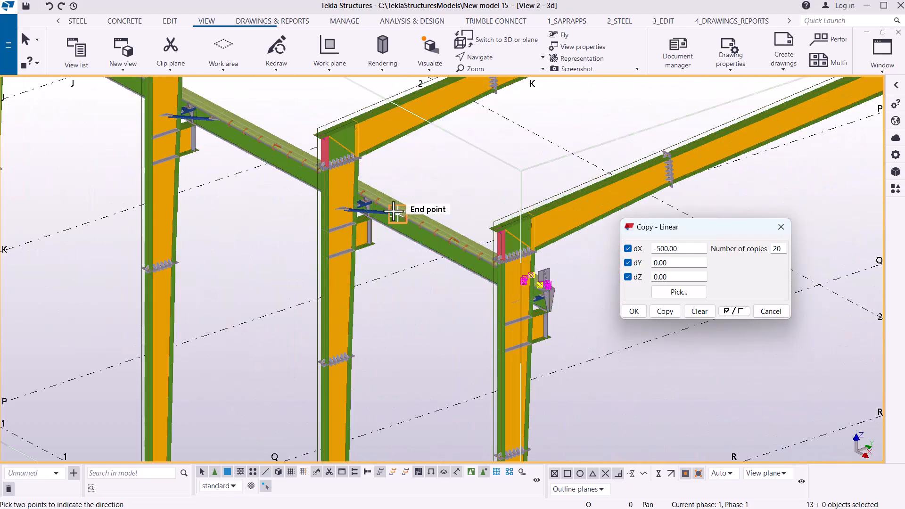
pyautogui.scroll(6, 543, 349)
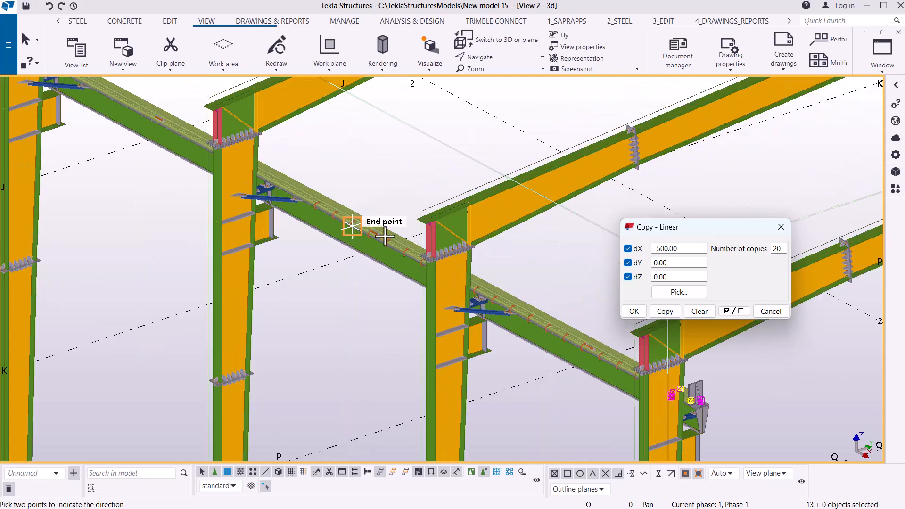
# Compare the copied hook bolts with the bolted joint plate on the runway rail and undo the last linear copy.
pyautogui.scroll(-4, 533, 330)
pyautogui.scroll(7, 301, 203)
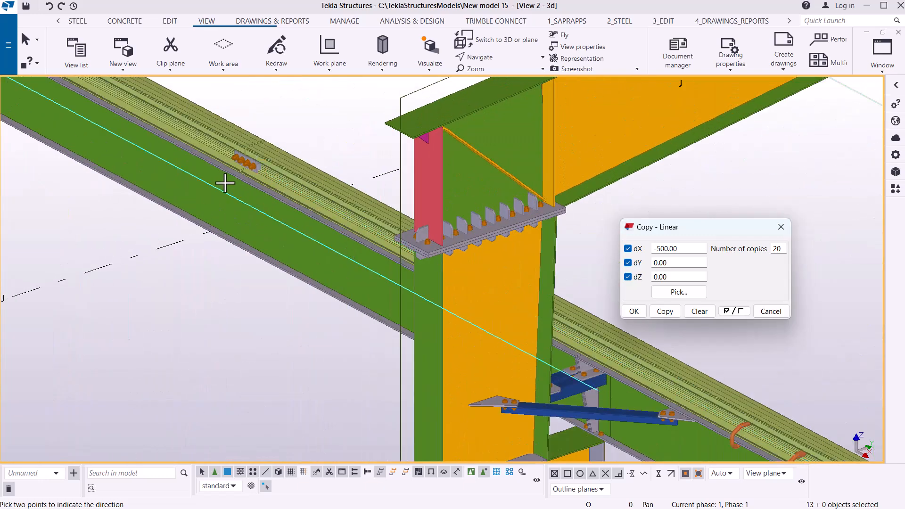
pyautogui.scroll(-3, 210, 178)
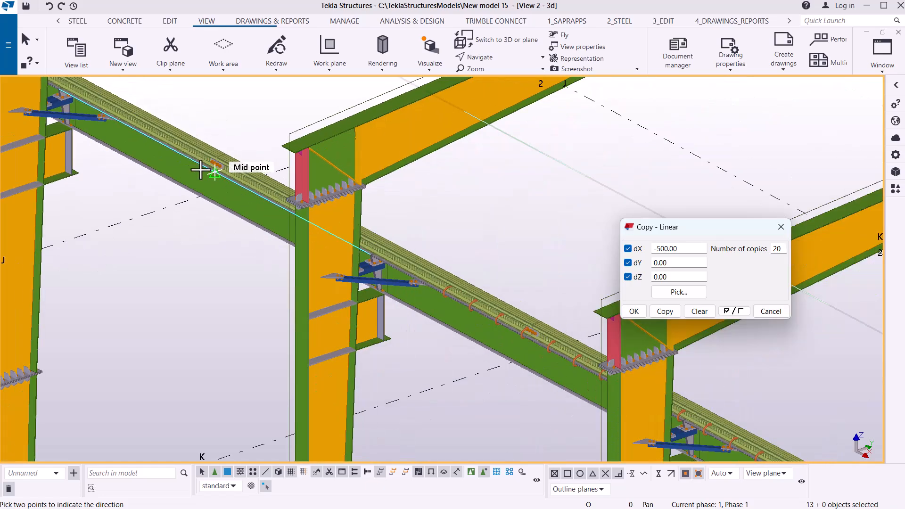
pyautogui.scroll(8, 461, 291)
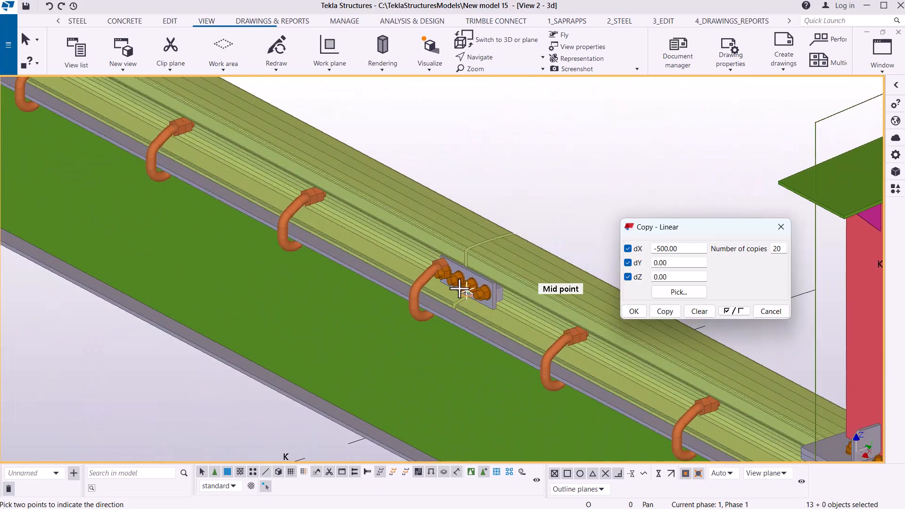
pyautogui.scroll(4, 460, 291)
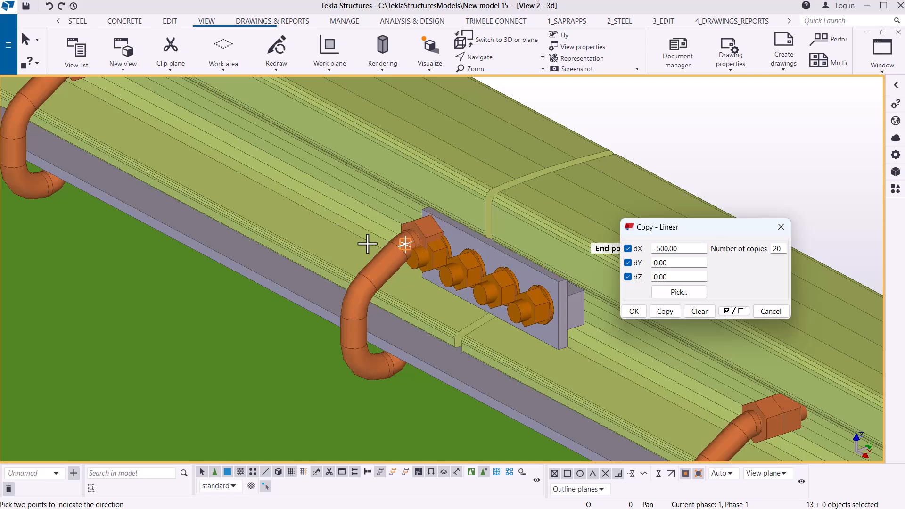
pyautogui.click(382, 244)
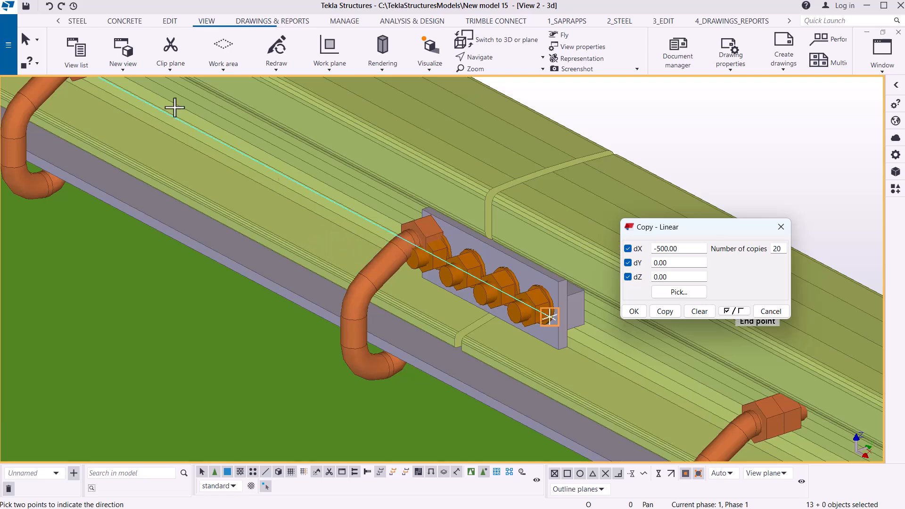
pyautogui.click(50, 6)
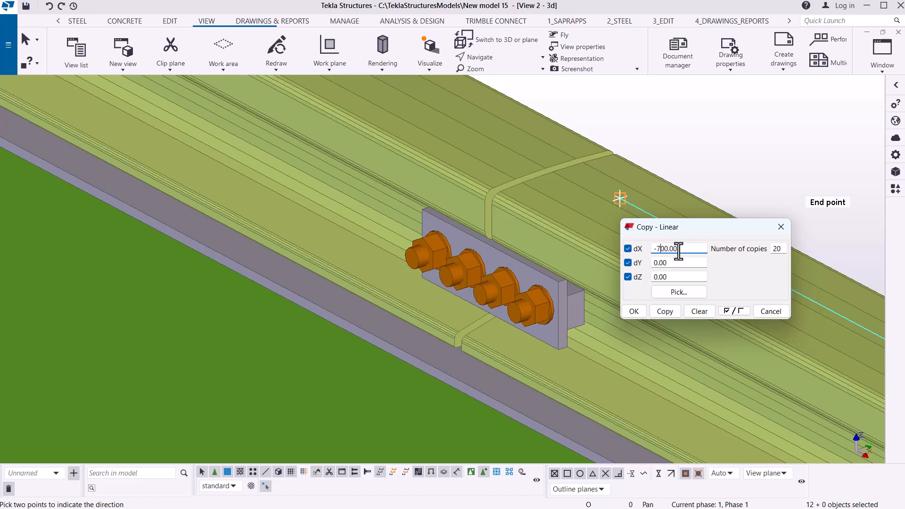
# Copy the selected hook bolts linearly along both rails with dX -700 and 100 copies.
pyautogui.moveTo(779, 250); pyautogui.dragTo(771, 250)
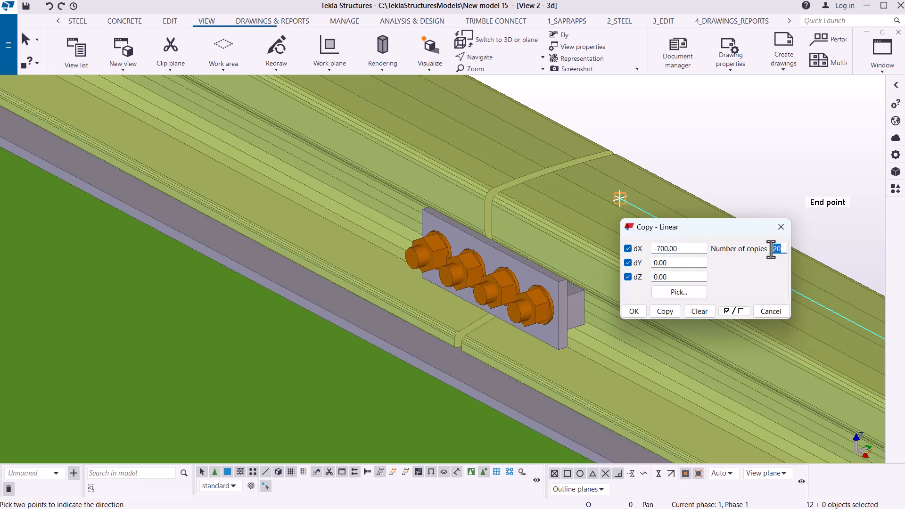
pyautogui.write('100')
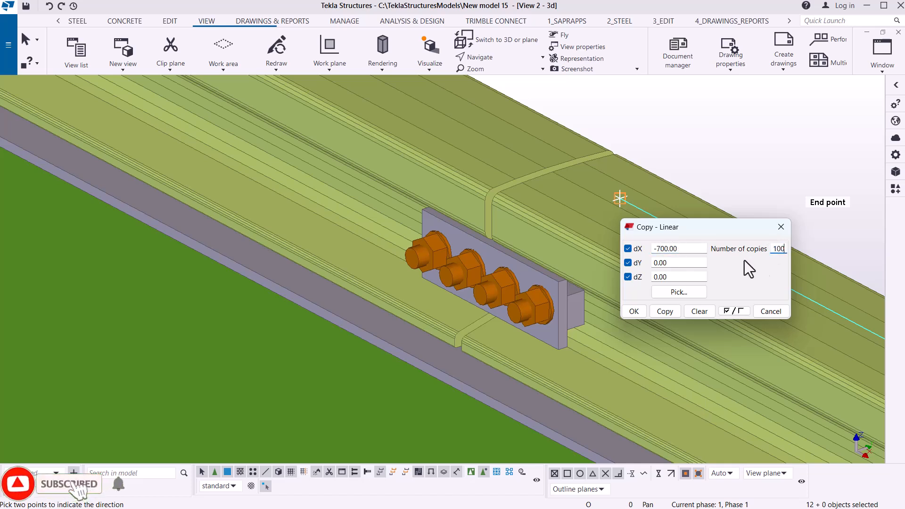
pyautogui.scroll(-3, 568, 307)
pyautogui.scroll(-8, 591, 363)
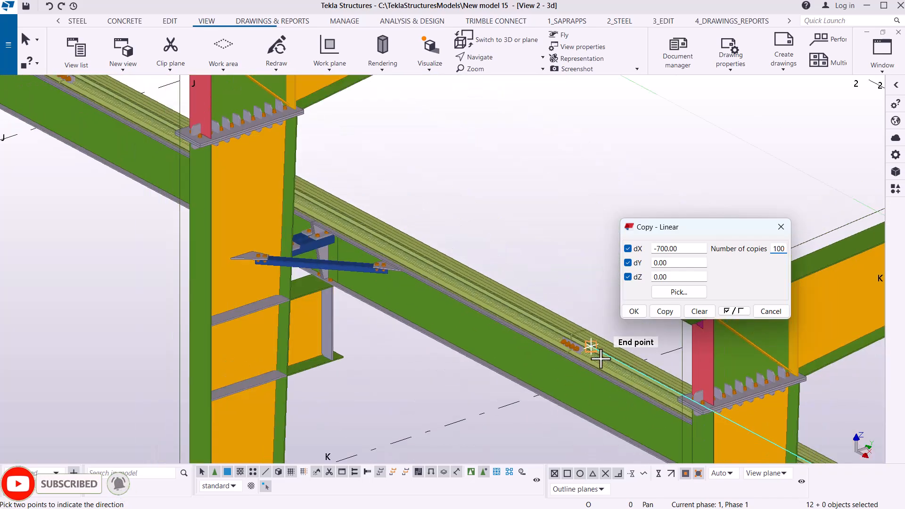
pyautogui.scroll(-8, 603, 356)
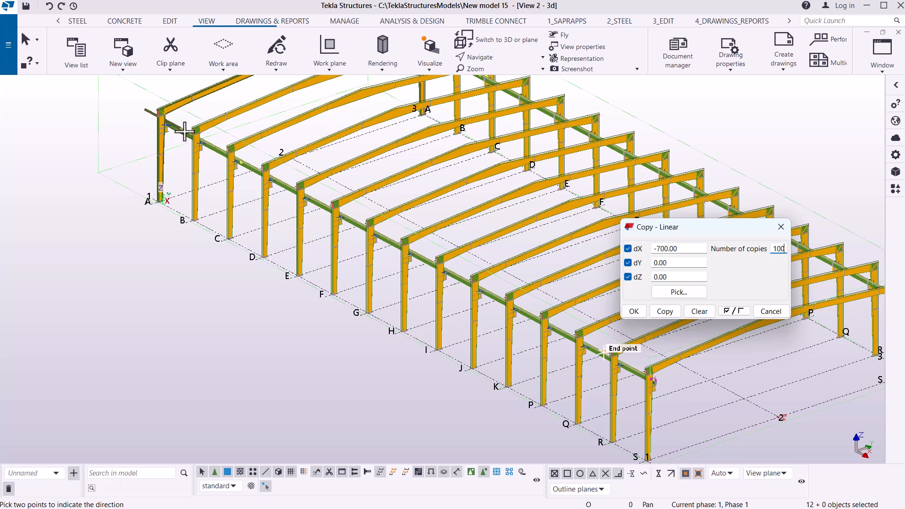
pyautogui.scroll(10, 197, 140)
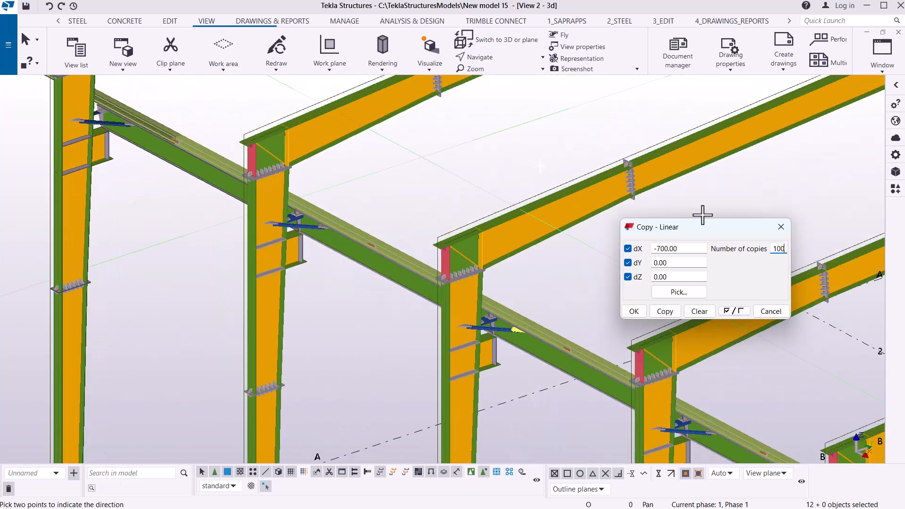
pyautogui.scroll(2, 127, 135)
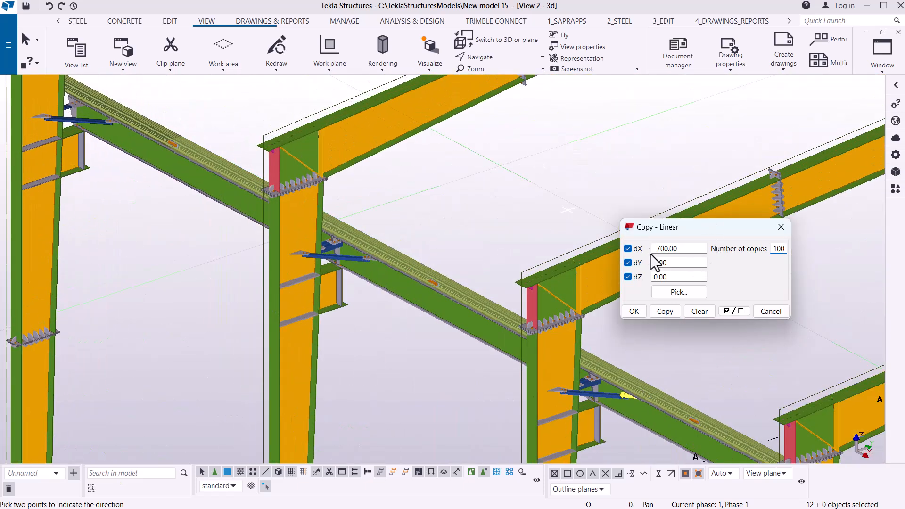
pyautogui.click(667, 312)
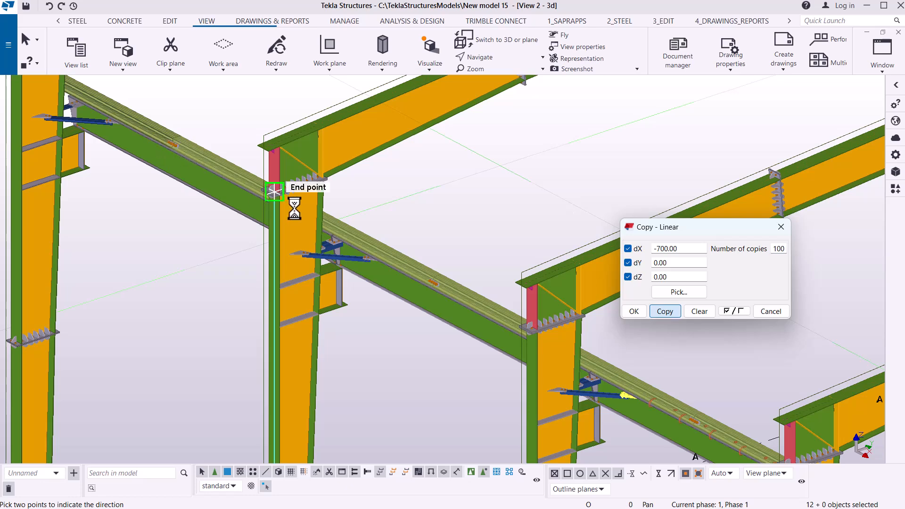
# Check how far the copied hook bolts run towards the grid A end and undo the 100-copy operation.
pyautogui.scroll(-5, 376, 226)
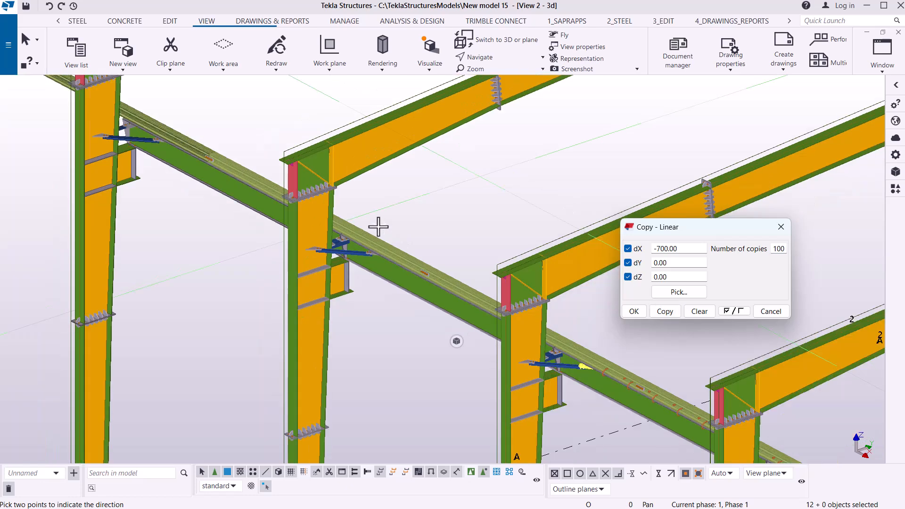
pyautogui.scroll(6, 561, 345)
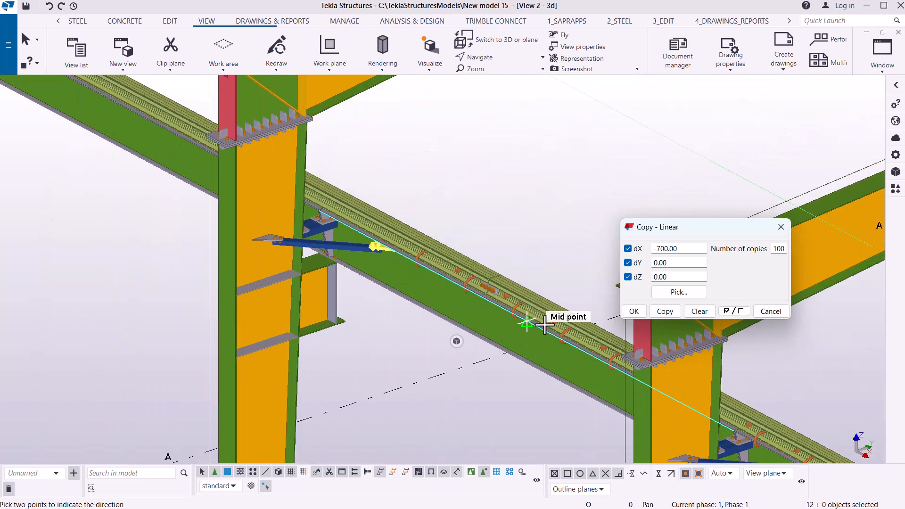
pyautogui.scroll(2, 460, 280)
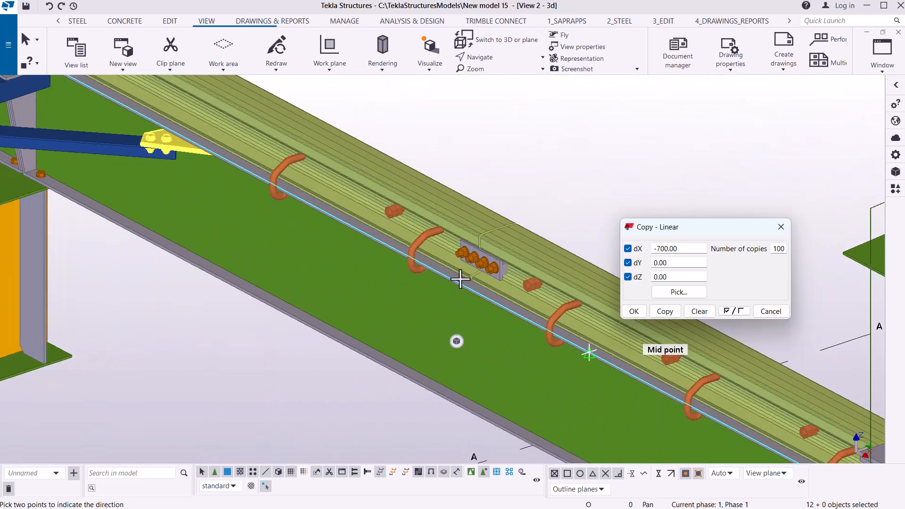
pyautogui.scroll(-5, 471, 277)
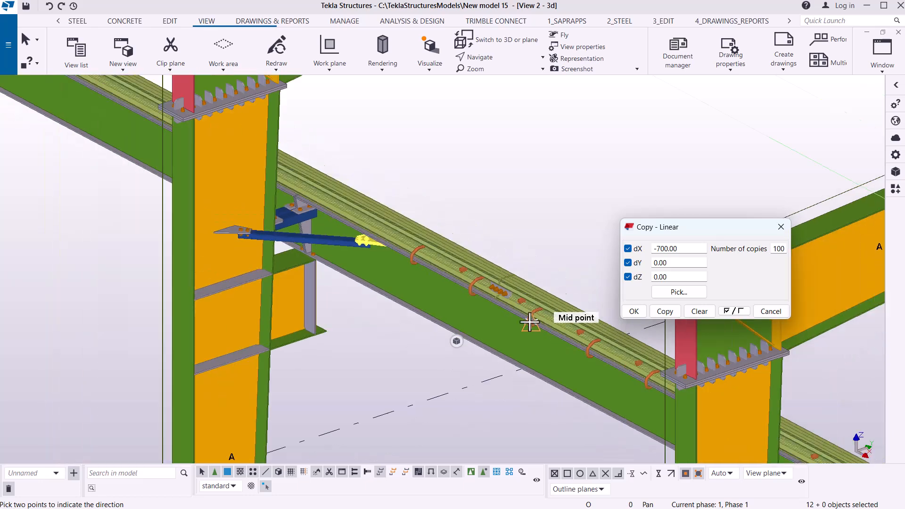
pyautogui.scroll(-5, 546, 326)
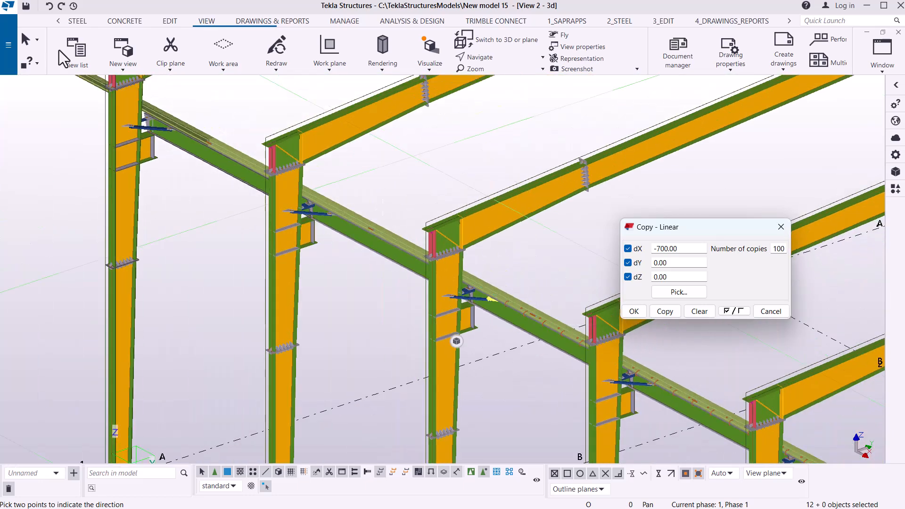
pyautogui.click(49, 5)
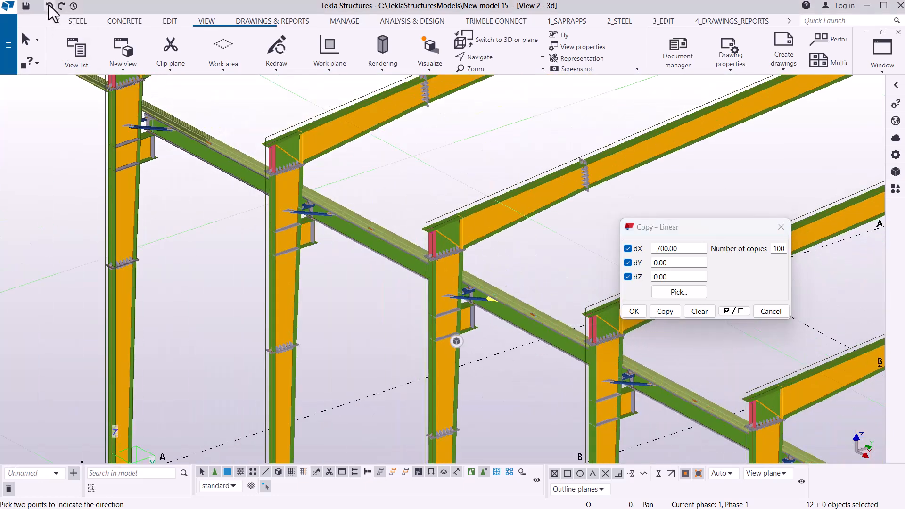
# Copy the hook bolts linearly with dX -700 and 200 copies, expanding the work area to include them.
pyautogui.click(781, 250)
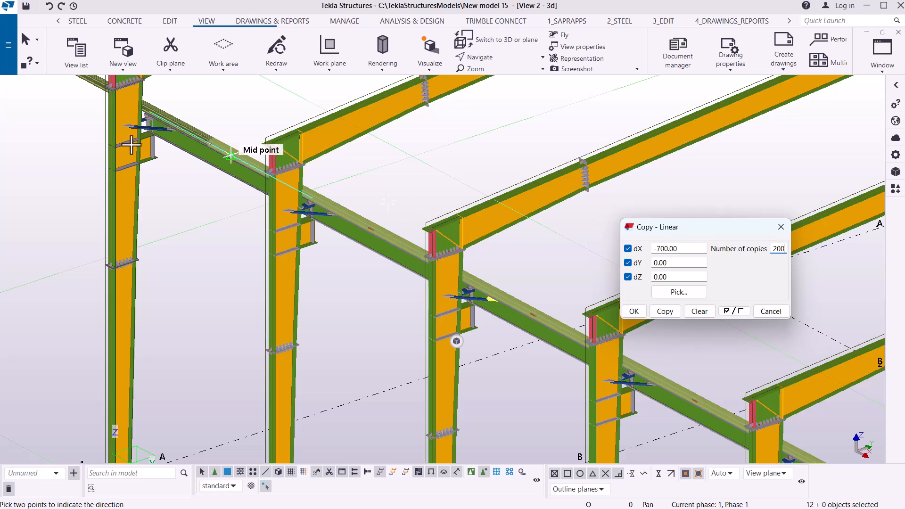
pyautogui.scroll(3, 116, 85)
pyautogui.scroll(-2, 443, 326)
pyautogui.scroll(-1, 413, 277)
pyautogui.scroll(3, 252, 164)
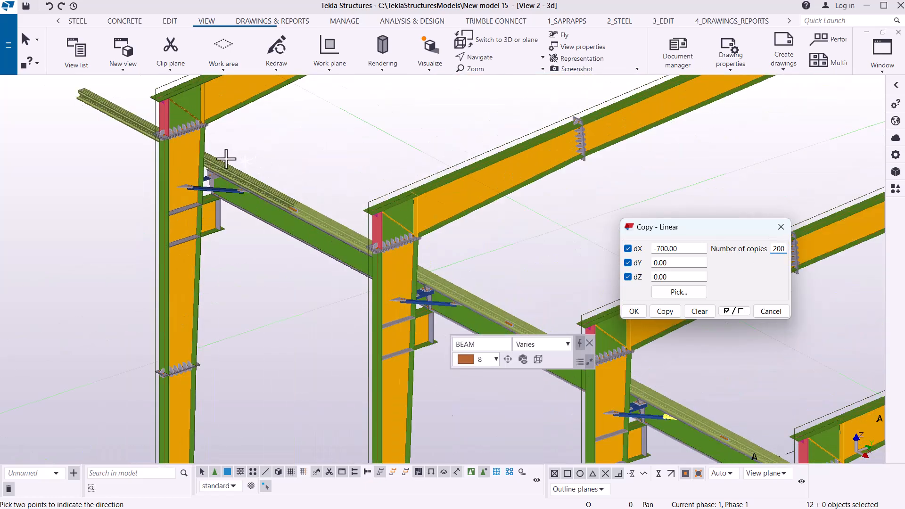
pyautogui.scroll(5, 210, 154)
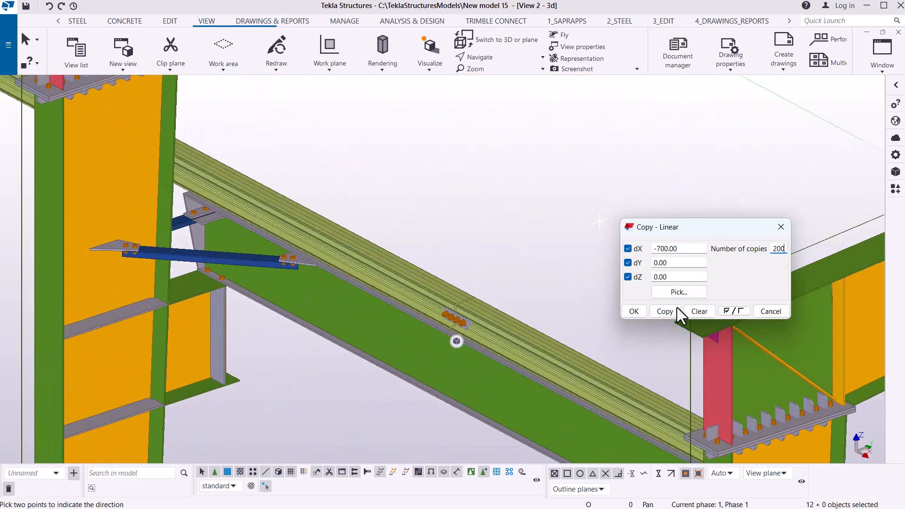
pyautogui.click(664, 312)
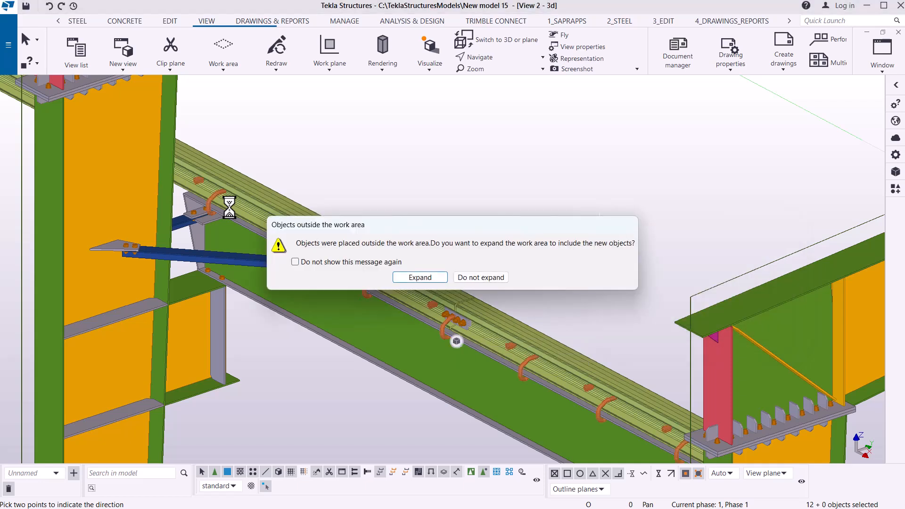
pyautogui.click(418, 277)
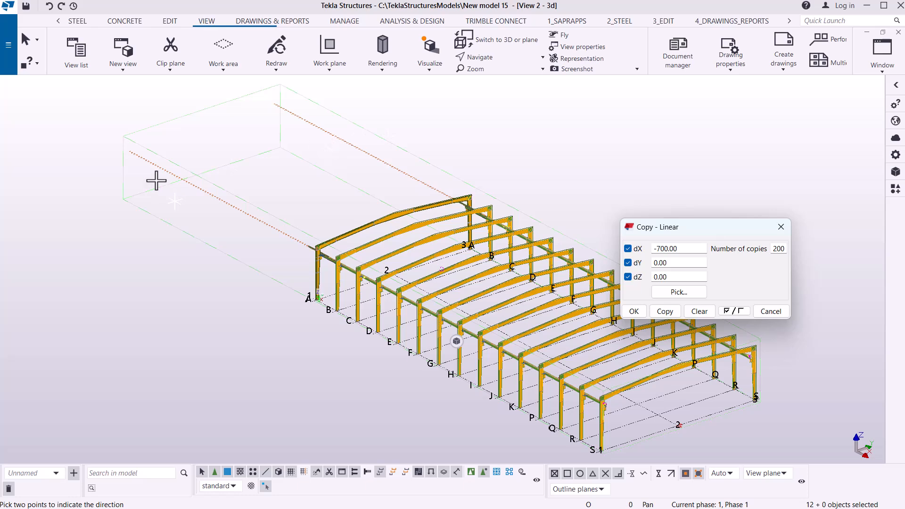
# Examine the hook bolts beyond the rail's grid A end and undo the 200-copy operation.
pyautogui.scroll(2, 136, 166)
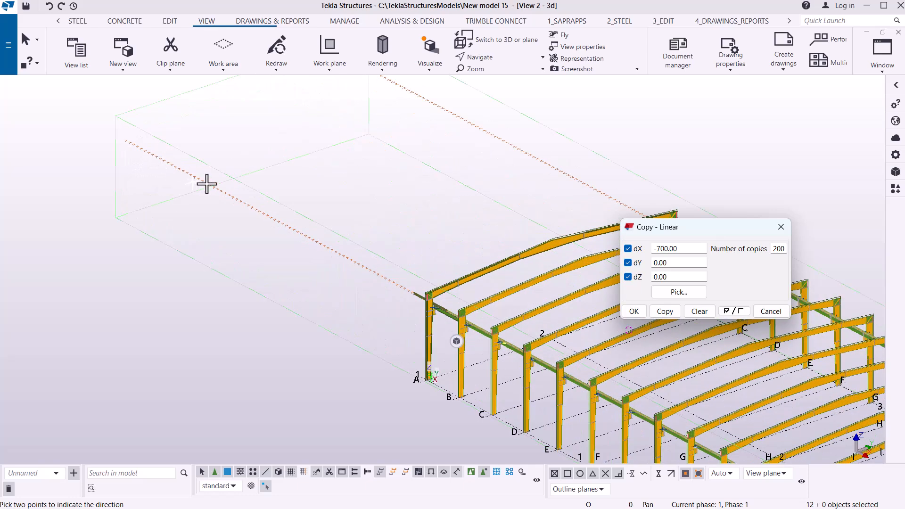
pyautogui.scroll(6, 462, 322)
pyautogui.scroll(3, 463, 322)
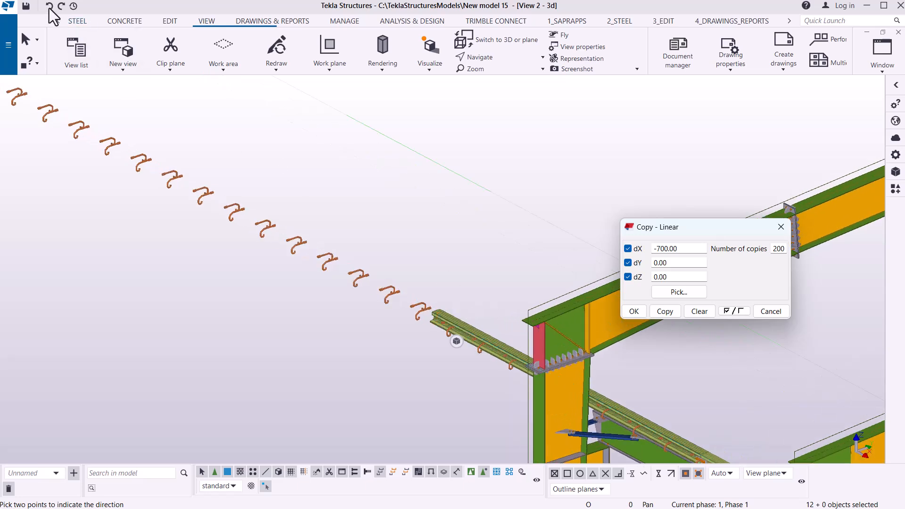
pyautogui.click(48, 8)
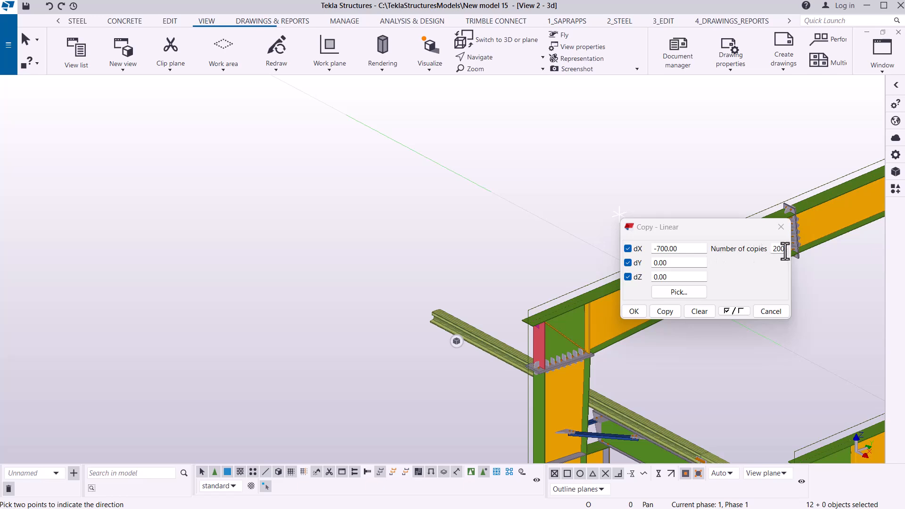
# Copy the hook bolts linearly along both rails with dX -700 and 120 copies, and end the copy command.
pyautogui.scroll(-3, 312, 204)
pyautogui.scroll(4, 543, 359)
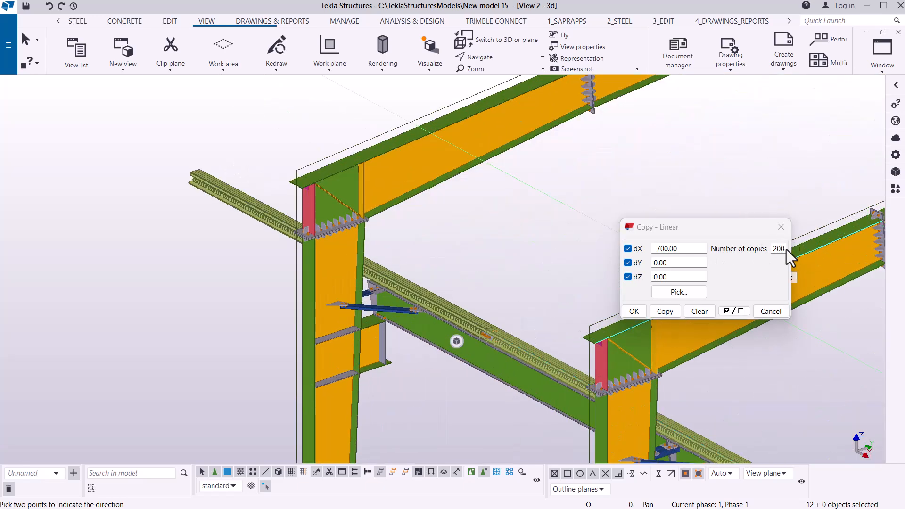
pyautogui.moveTo(786, 249); pyautogui.dragTo(769, 248)
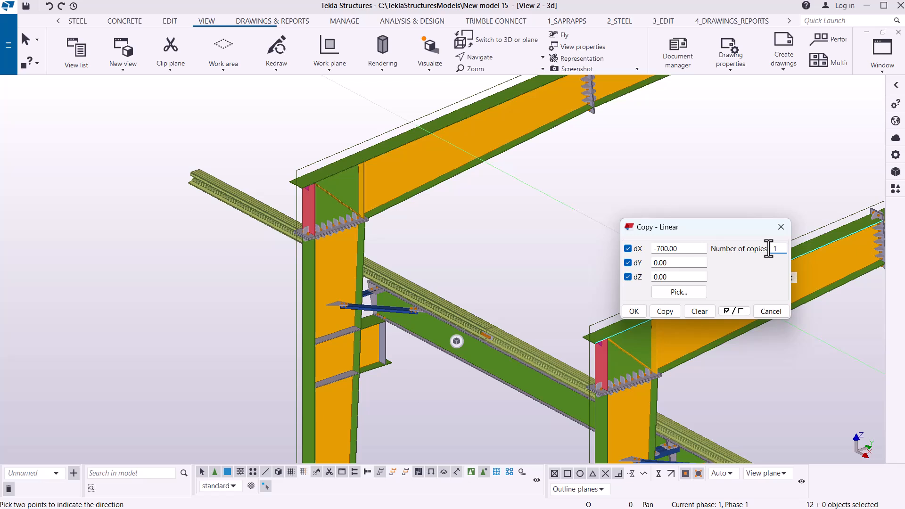
pyautogui.click(666, 313)
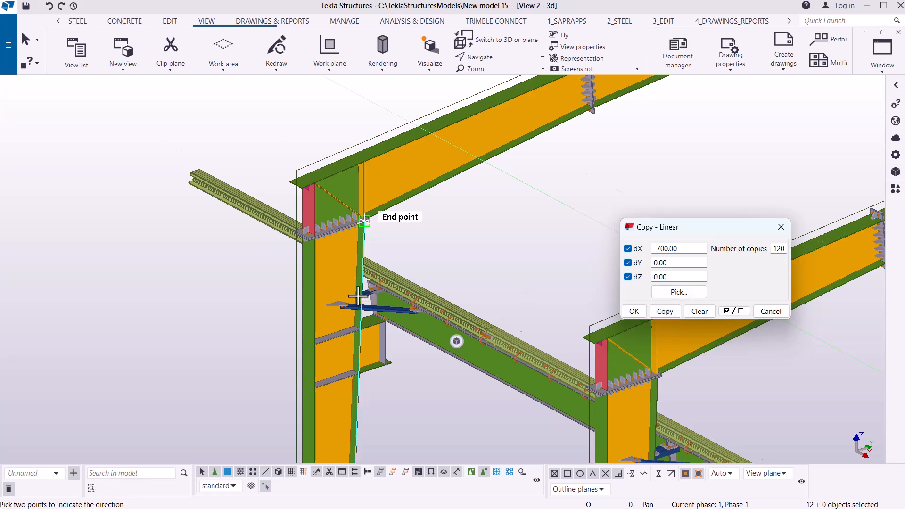
pyautogui.scroll(5, 373, 283)
pyautogui.scroll(5, 385, 286)
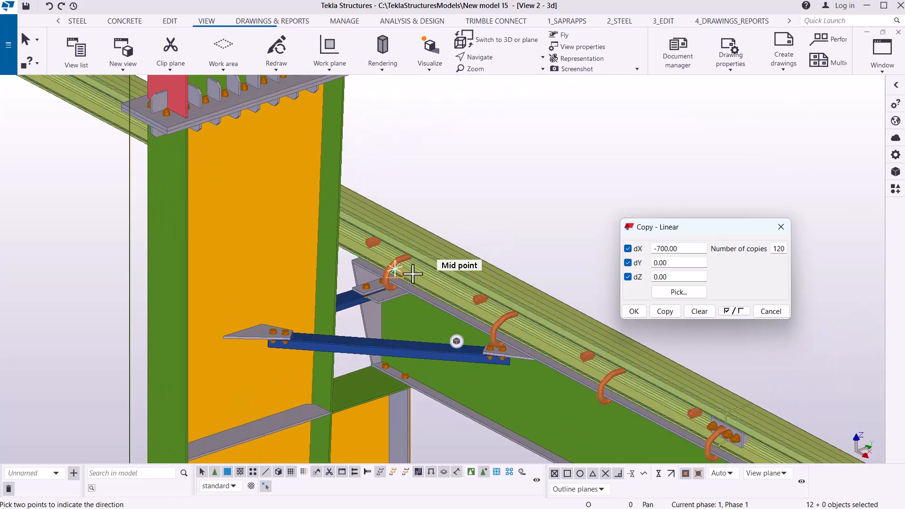
pyautogui.scroll(2, 379, 292)
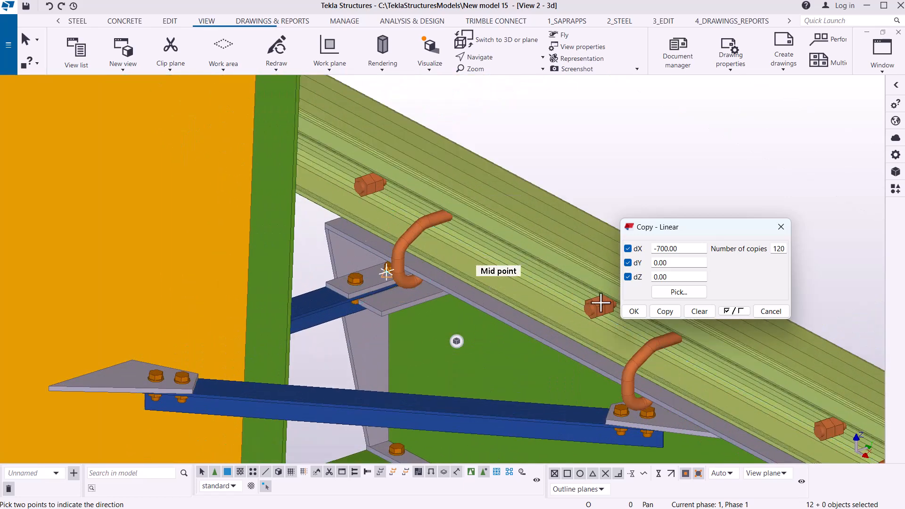
pyautogui.click(633, 311)
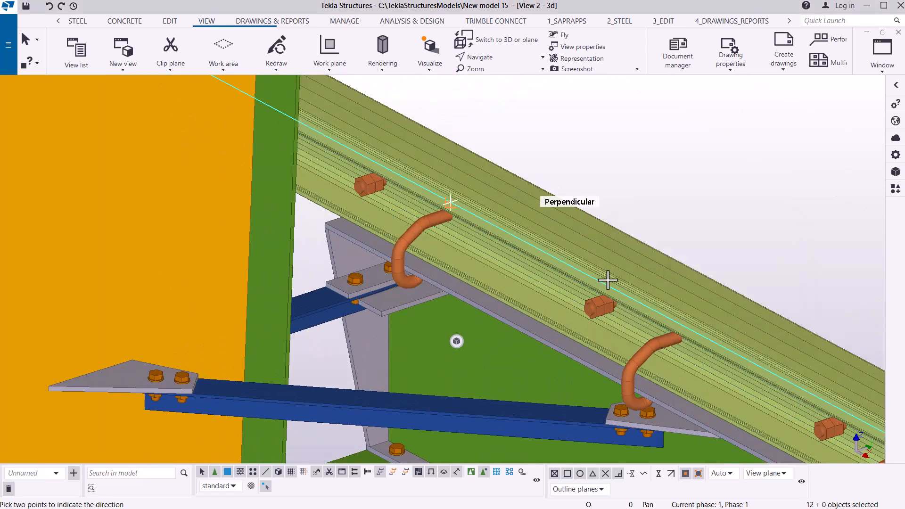
pyautogui.rightClick(574, 169)
pyautogui.click(581, 177)
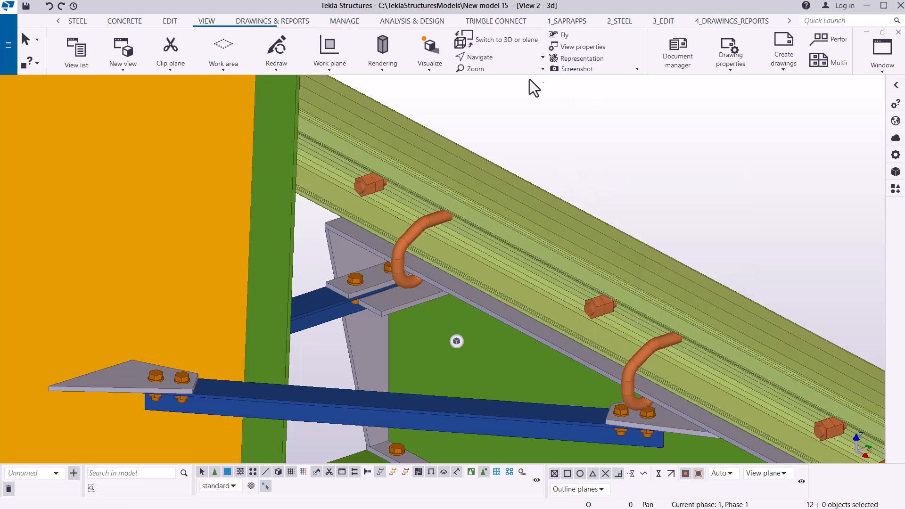
# Delete the surplus hook bolt beyond the runway beam's grid A end on the rail along grid 1.
pyautogui.click(492, 60)
pyautogui.click(476, 109)
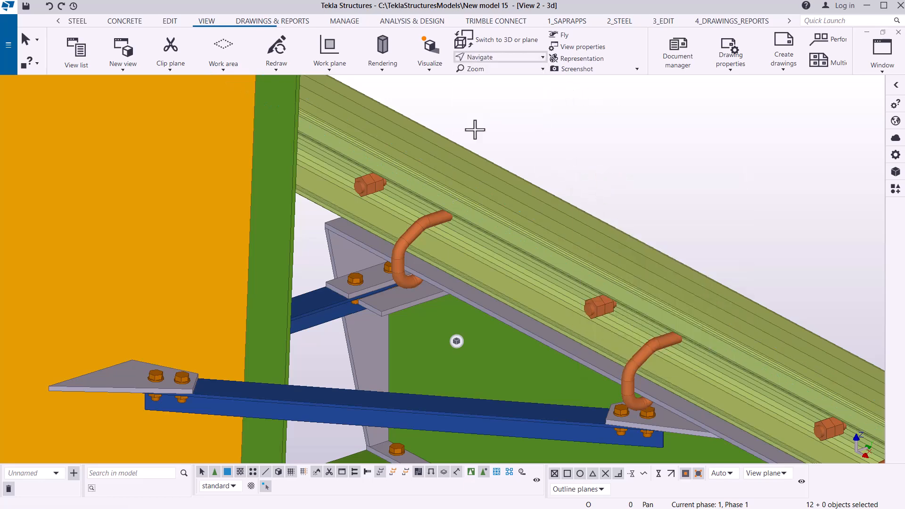
pyautogui.keyDown('ctrl'); pyautogui.moveTo(450, 244); pyautogui.dragTo(344, 360, button='middle'); pyautogui.keyUp('ctrl')
pyautogui.rightClick(241, 218)
pyautogui.click(264, 223)
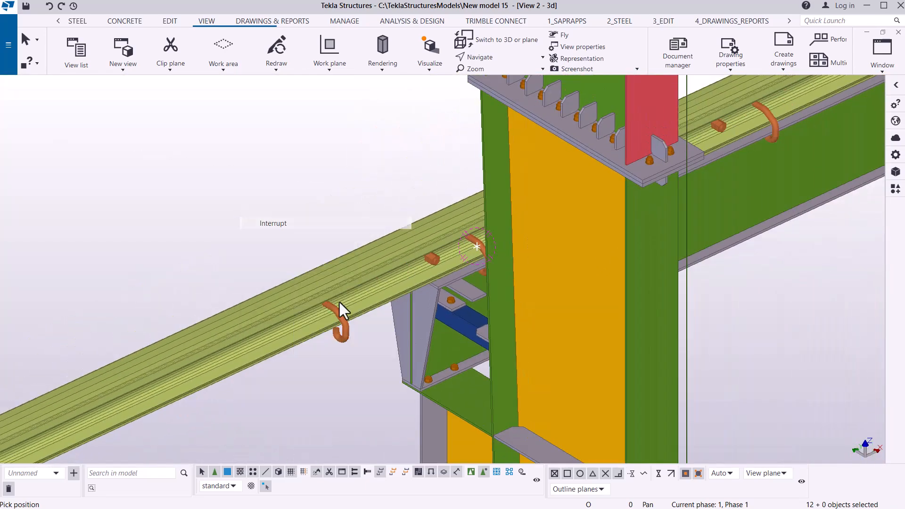
pyautogui.click(349, 326)
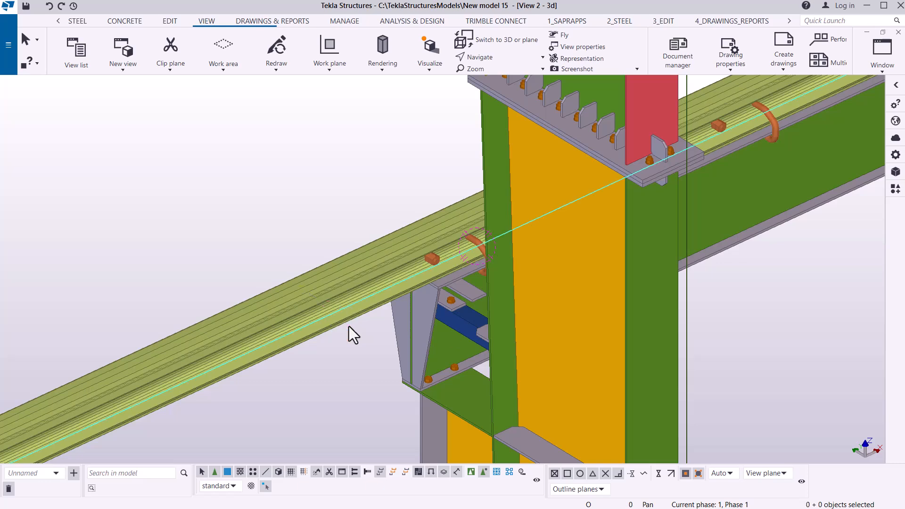
# Delete the matching surplus hook bolt on the opposite face of the grid 1 rail, beyond the beam's grid A end.
pyautogui.click(503, 60)
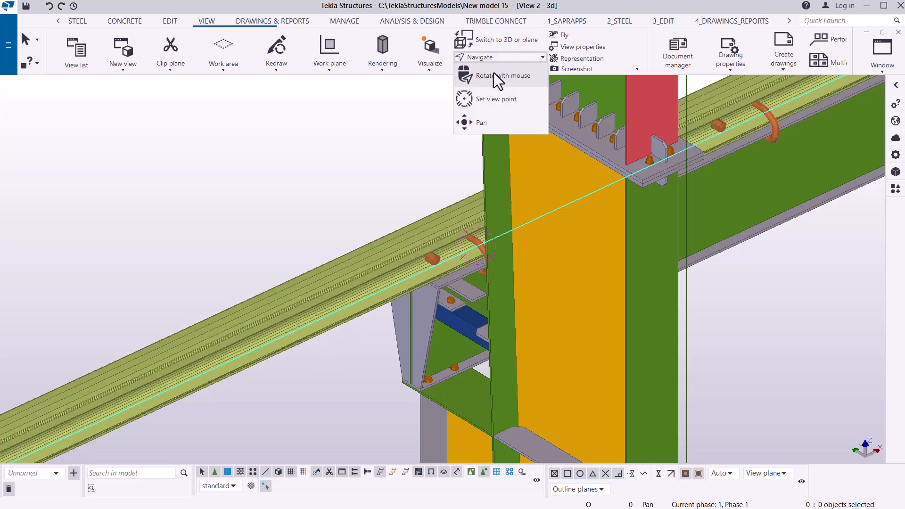
pyautogui.click(494, 80)
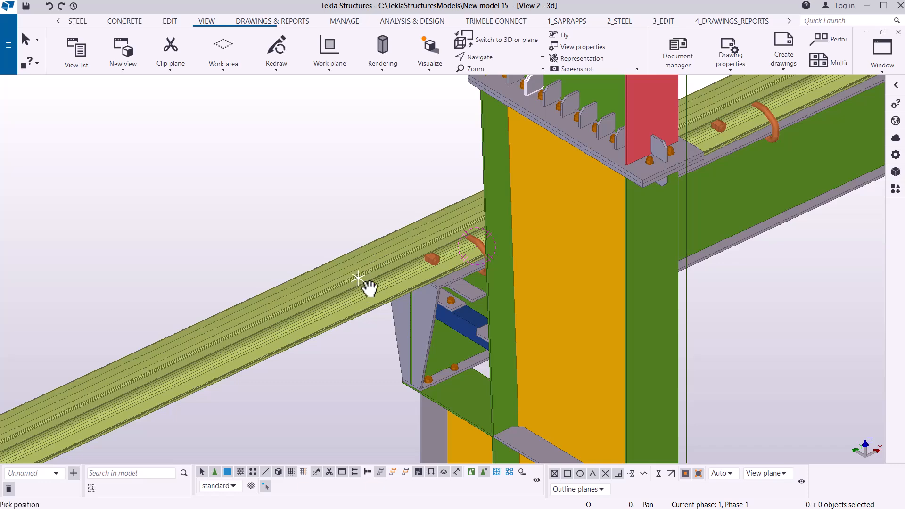
pyautogui.moveTo(359, 278); pyautogui.dragTo(574, 211)
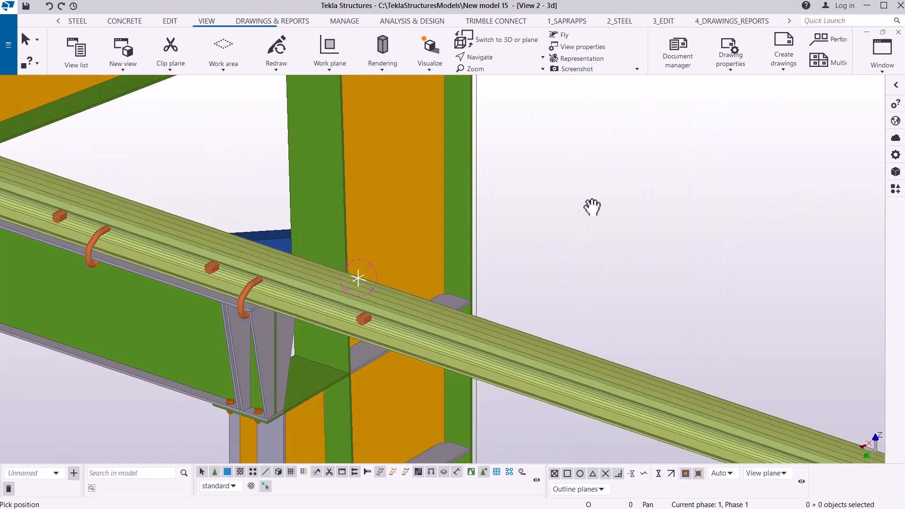
pyautogui.rightClick(587, 204)
pyautogui.click(626, 212)
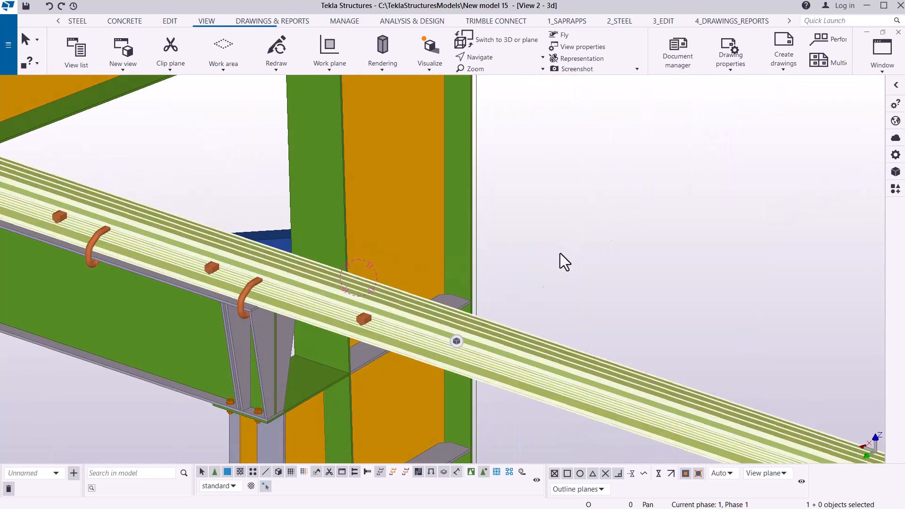
pyautogui.scroll(5, 368, 323)
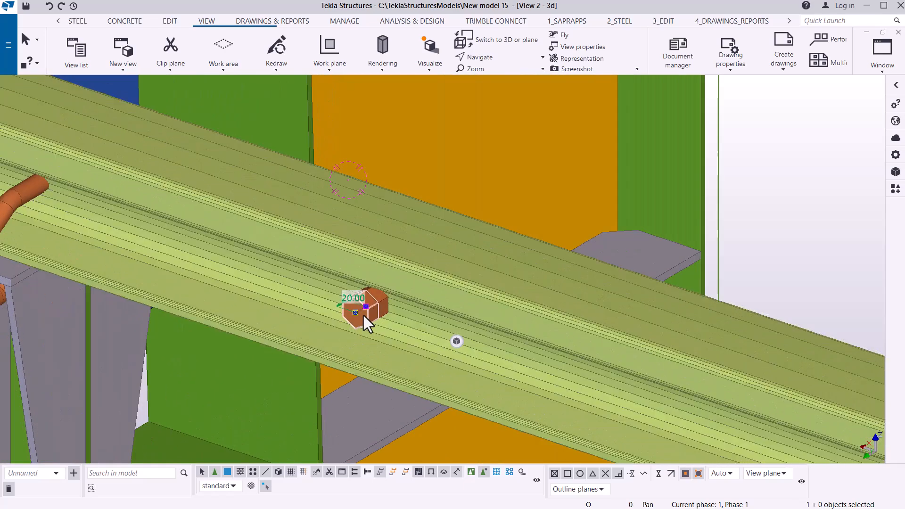
pyautogui.press('Delete')
# Delete the surplus hook bolt beyond the runway beam's grid A end on the rail along grid 2.
pyautogui.scroll(-6, 571, 229)
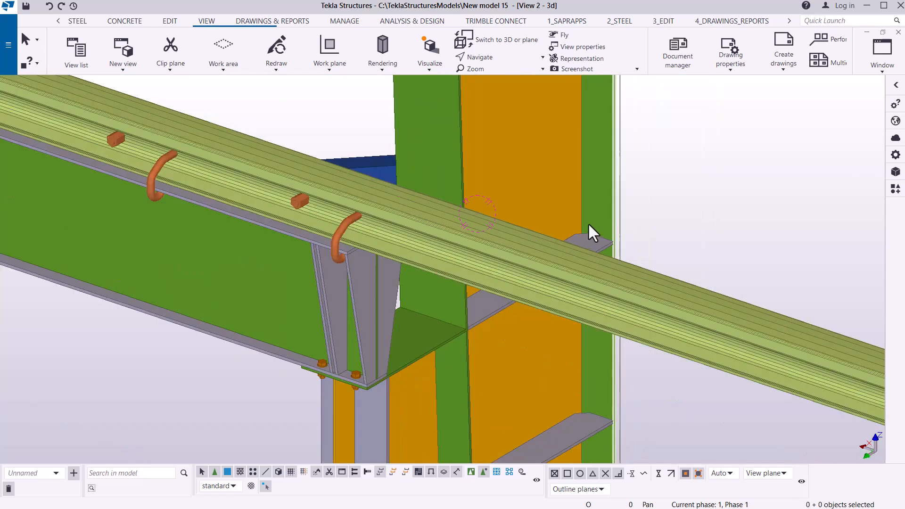
pyautogui.scroll(-3, 598, 223)
pyautogui.scroll(7, 532, 228)
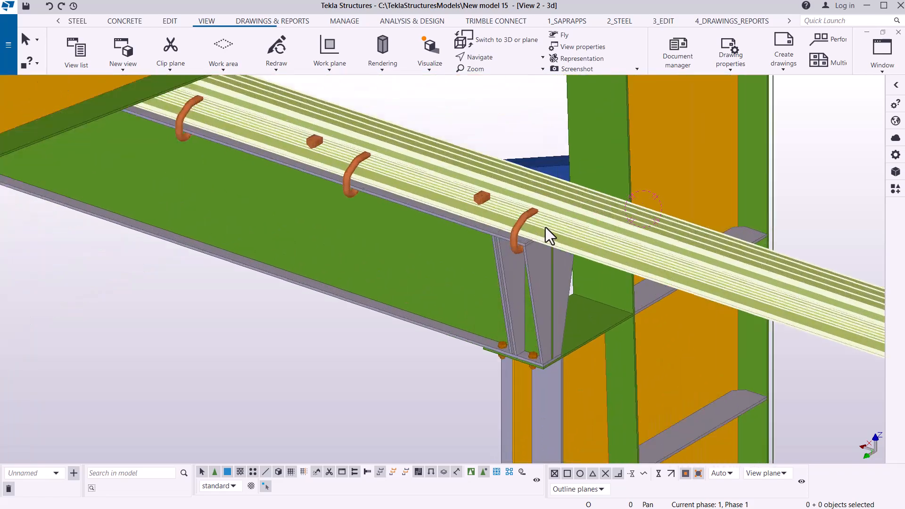
pyautogui.scroll(-8, 587, 213)
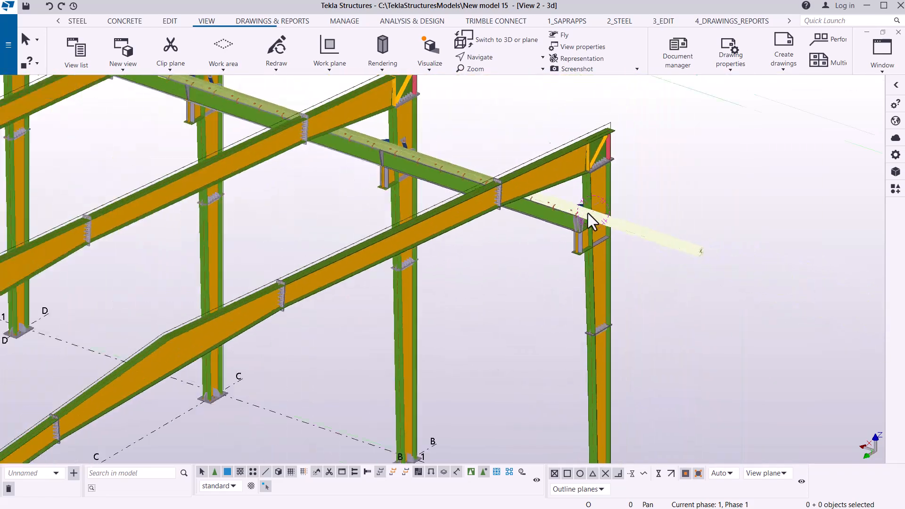
pyautogui.scroll(-3, 590, 213)
pyautogui.scroll(8, 338, 375)
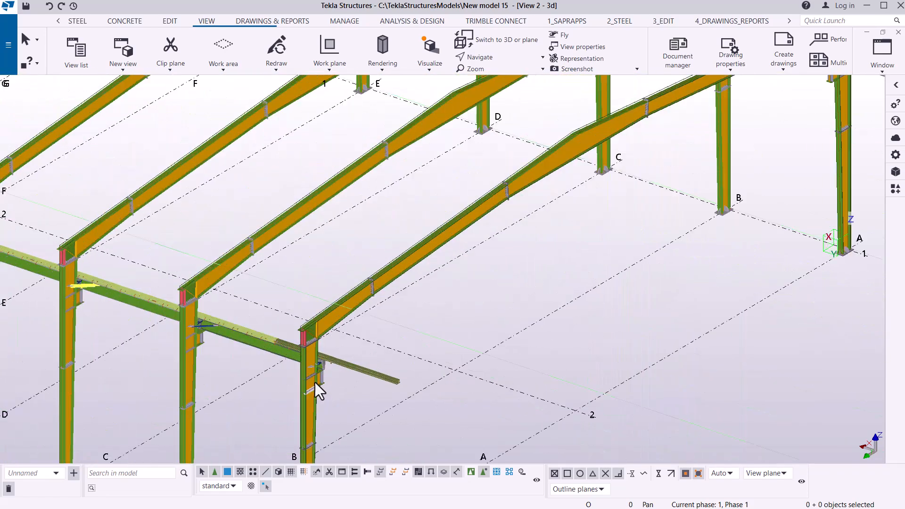
pyautogui.scroll(10, 302, 383)
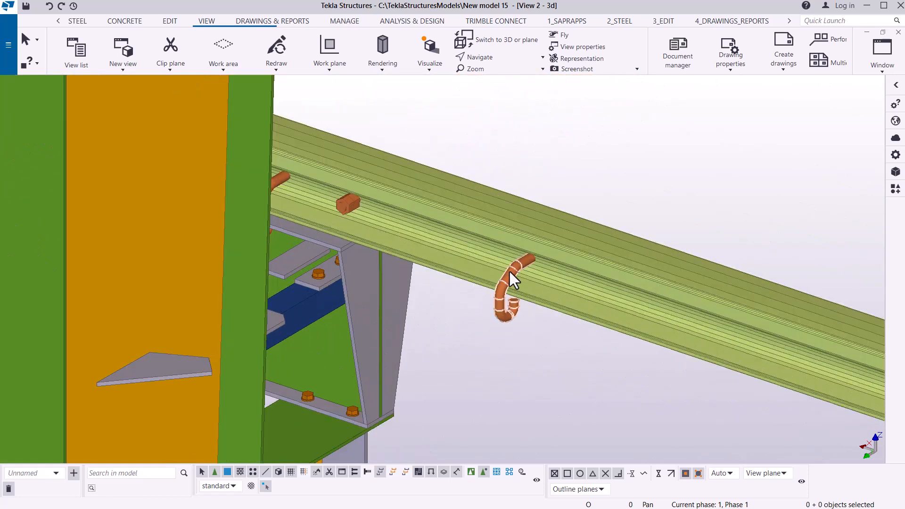
pyautogui.click(509, 271)
pyautogui.press('Delete')
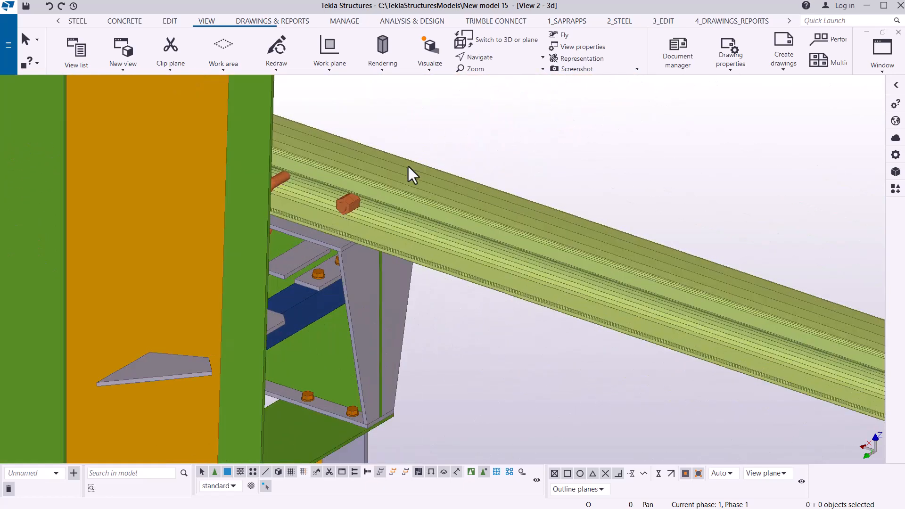
# Delete the matching surplus hook bolt on the opposite face of the grid 2 rail and inspect the bolts at the beam end.
pyautogui.click(499, 57)
pyautogui.click(497, 77)
pyautogui.moveTo(460, 236); pyautogui.dragTo(280, 171)
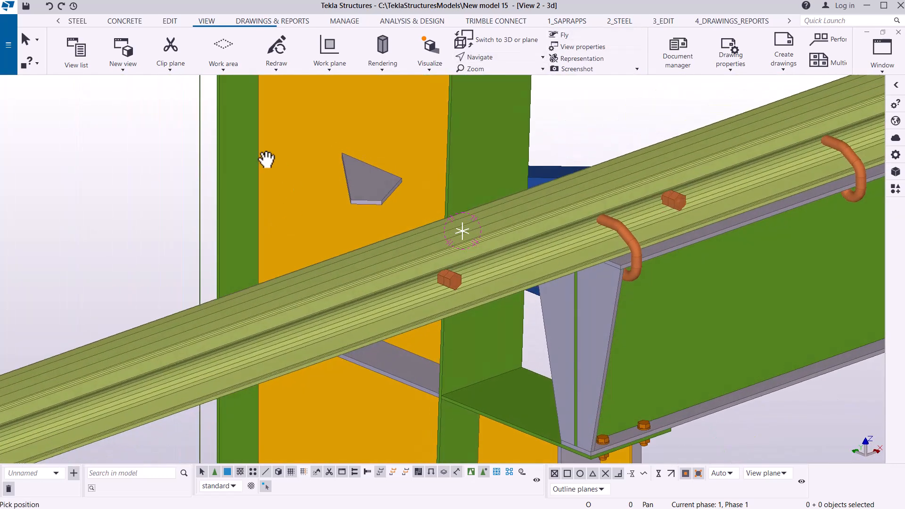
pyautogui.rightClick(147, 127)
pyautogui.click(179, 134)
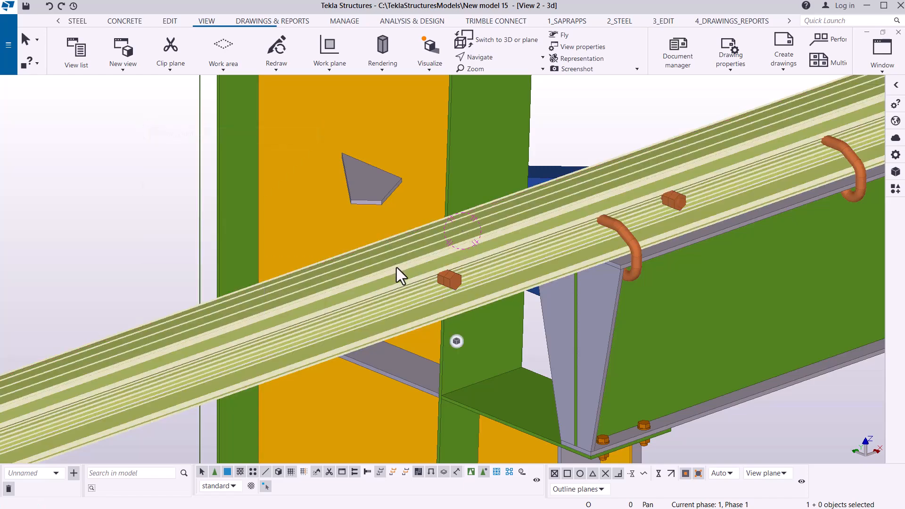
pyautogui.scroll(5, 488, 284)
pyautogui.press('Escape')
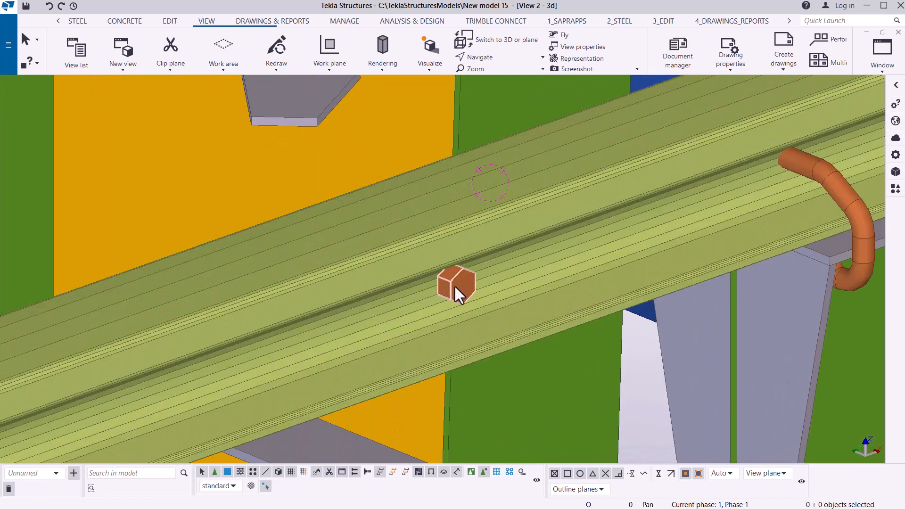
pyautogui.scroll(-5, 193, 215)
pyautogui.scroll(7, 352, 203)
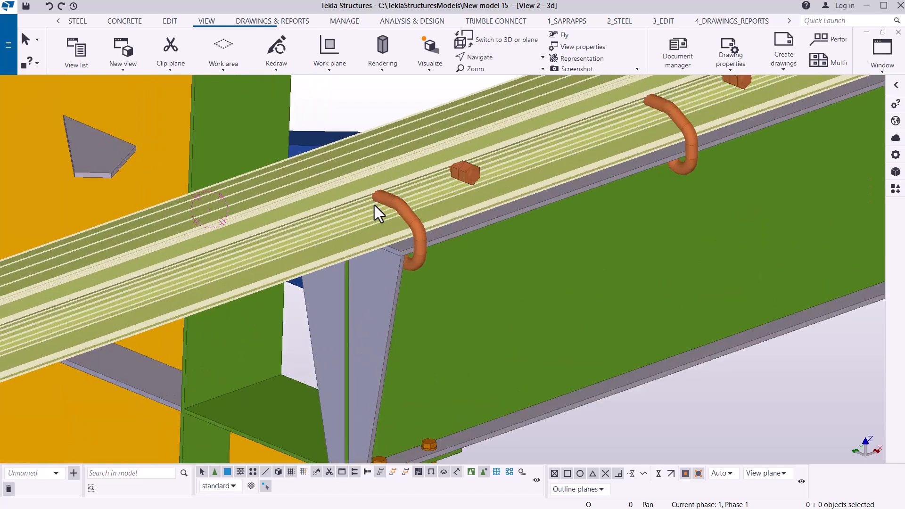
pyautogui.scroll(-6, 338, 271)
pyautogui.scroll(5, 423, 211)
pyautogui.scroll(2, 423, 211)
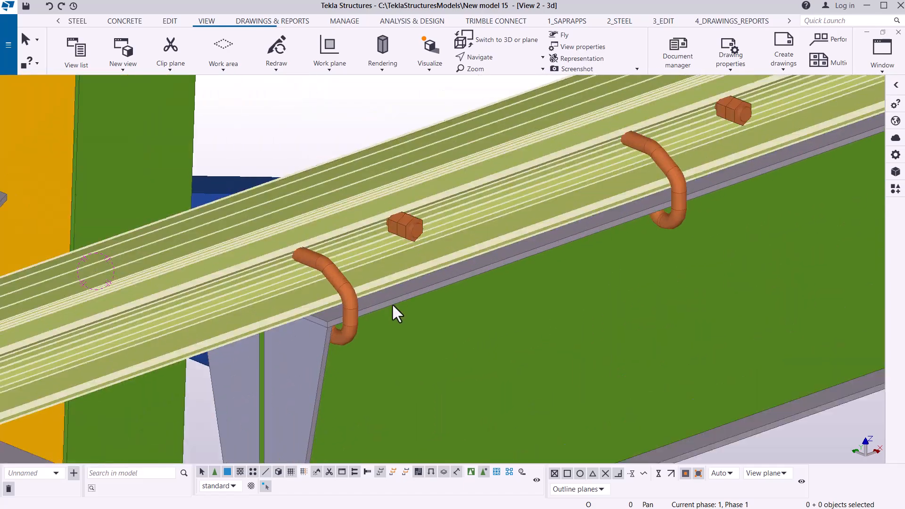